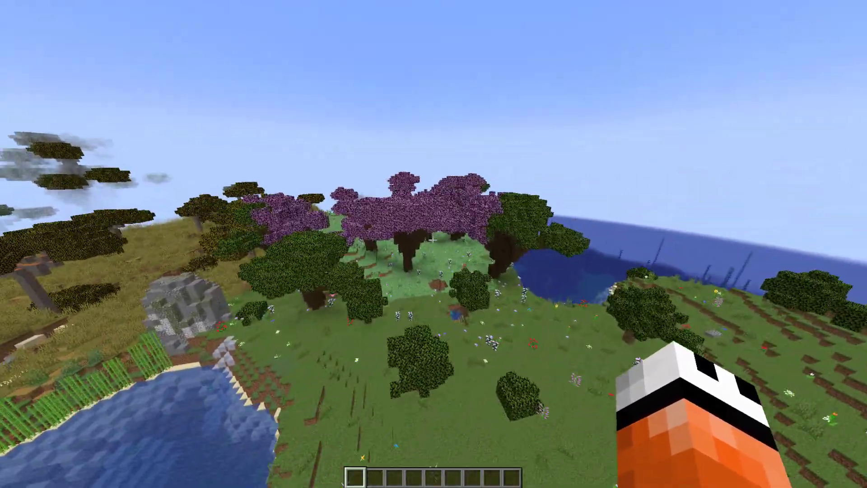
pyautogui.press('w')
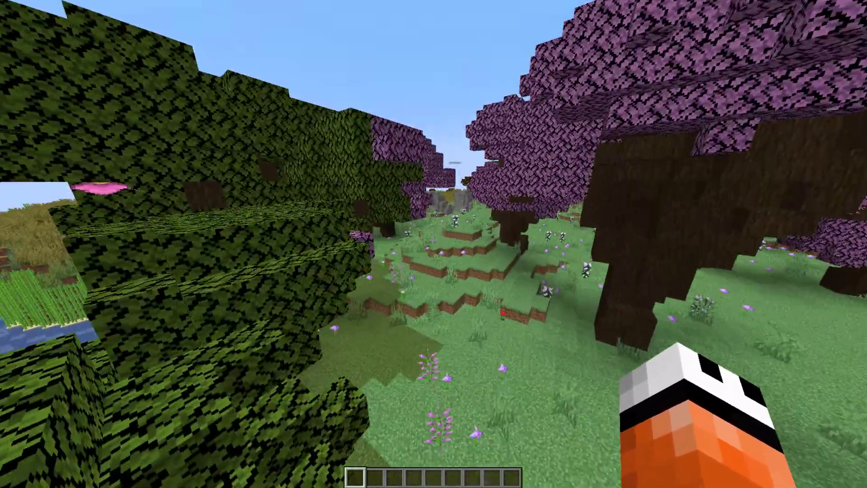
pyautogui.press('w')
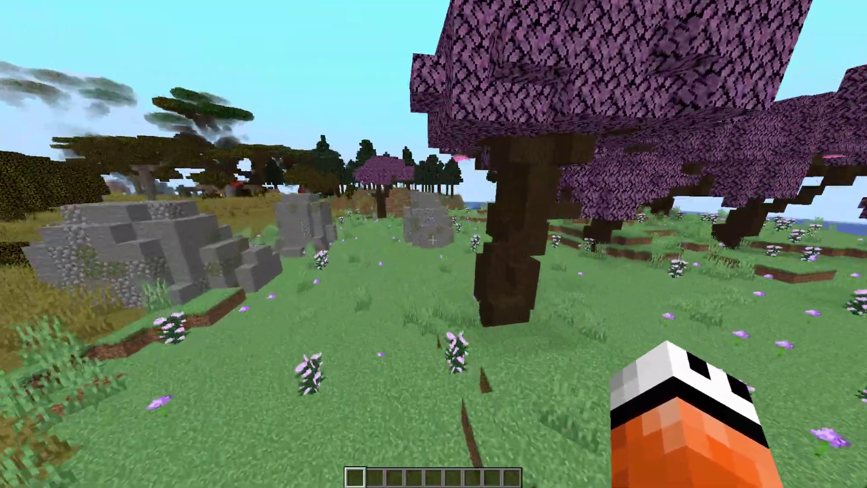
pyautogui.press('w')
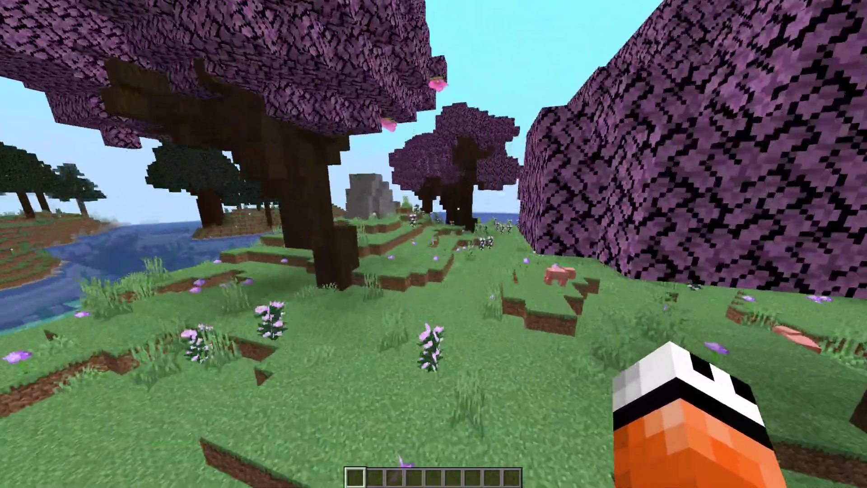
pyautogui.press('w')
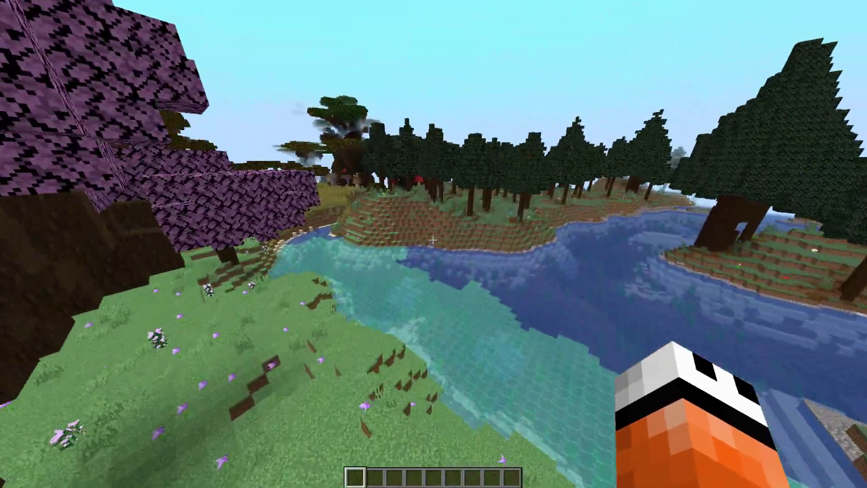
pyautogui.press('w')
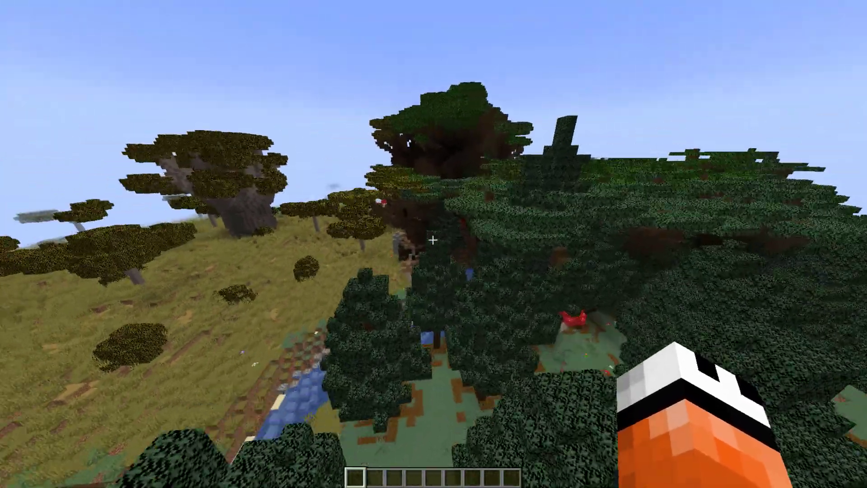
pyautogui.press('w')
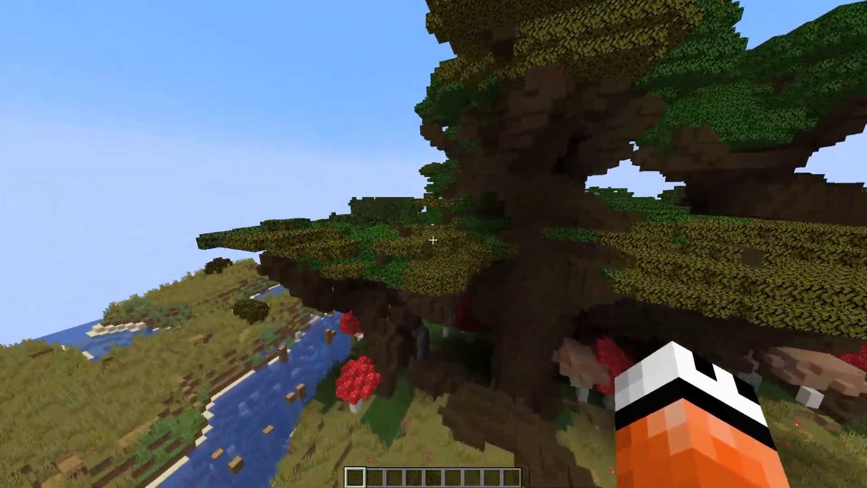
pyautogui.press('w')
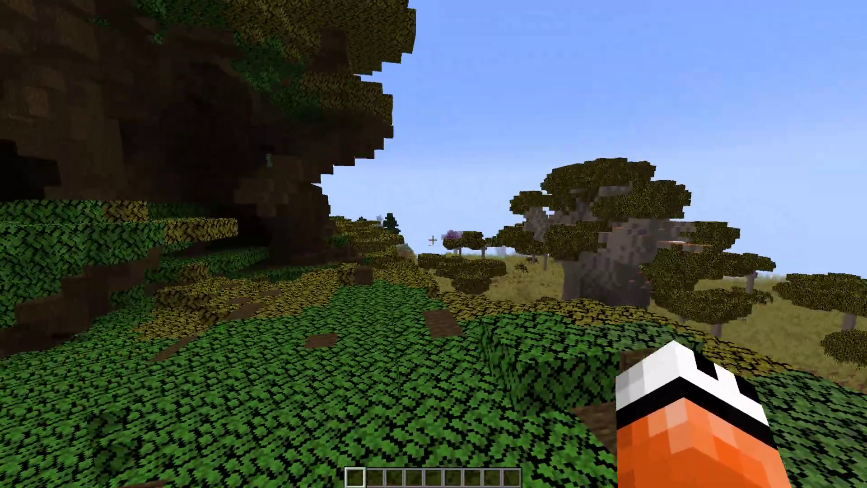
pyautogui.press('w')
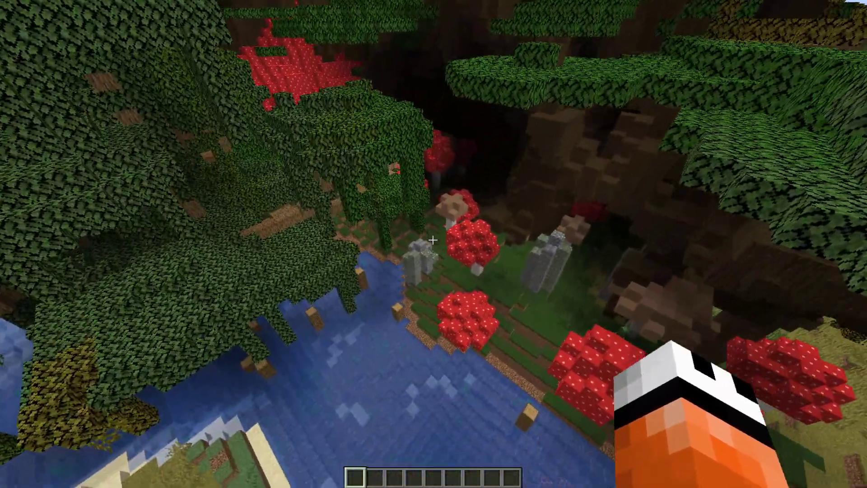
pyautogui.press('w')
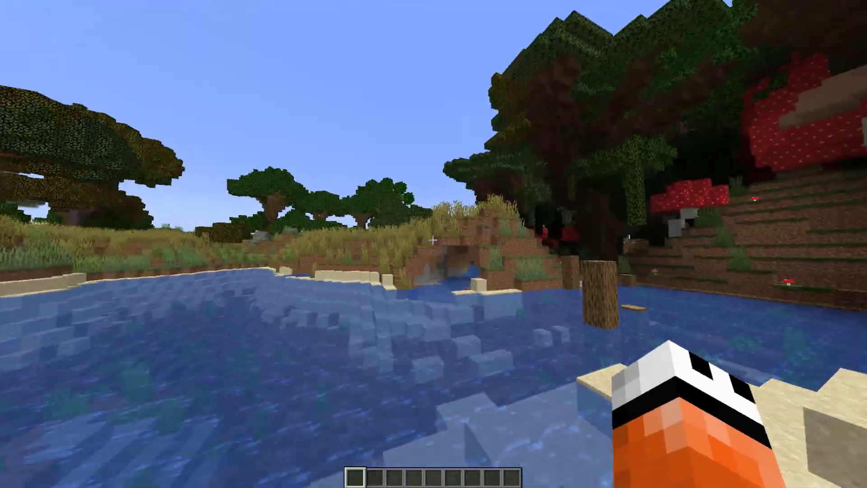
pyautogui.press('w')
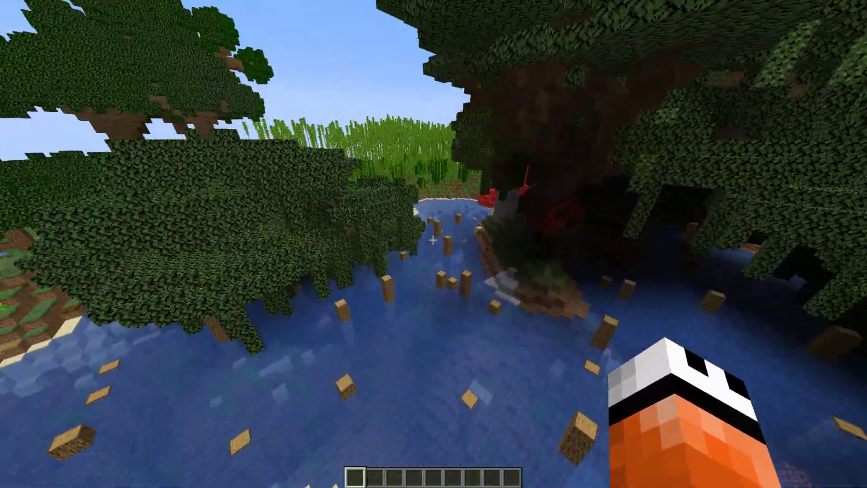
pyautogui.press('w')
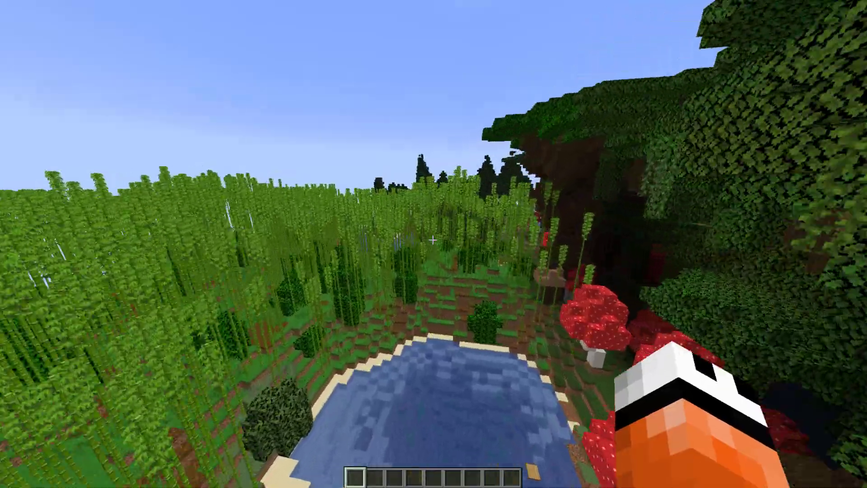
pyautogui.press('w')
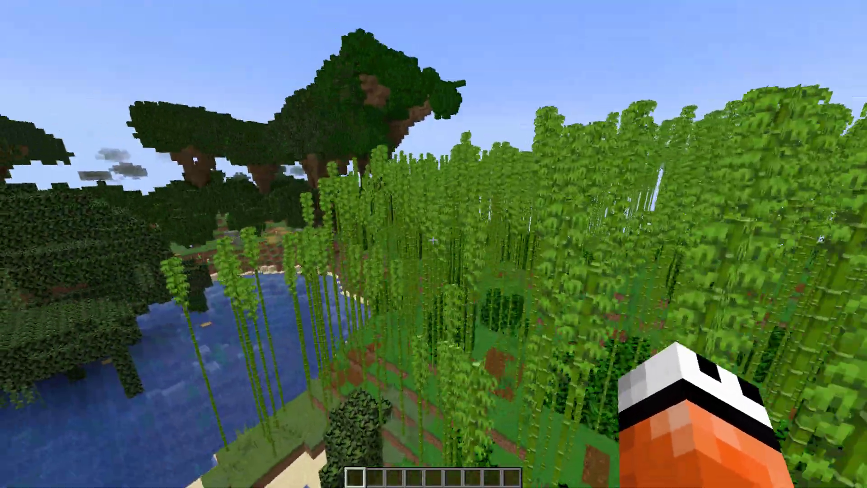
pyautogui.press('w')
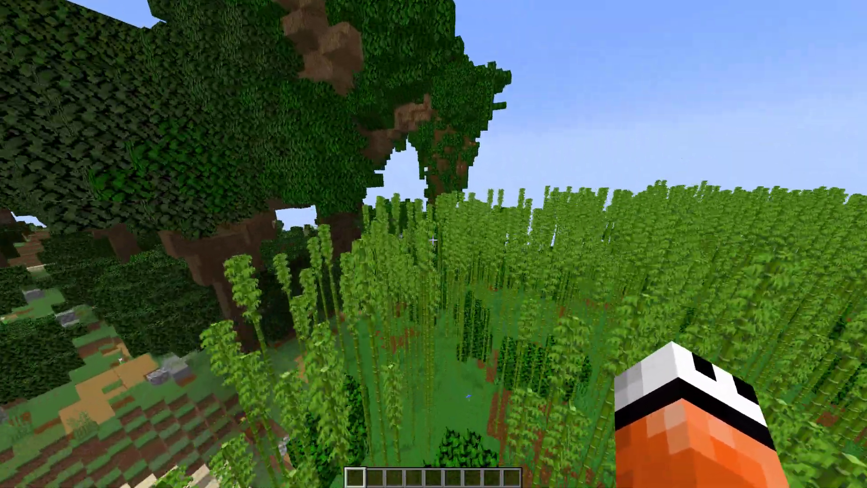
pyautogui.press('w')
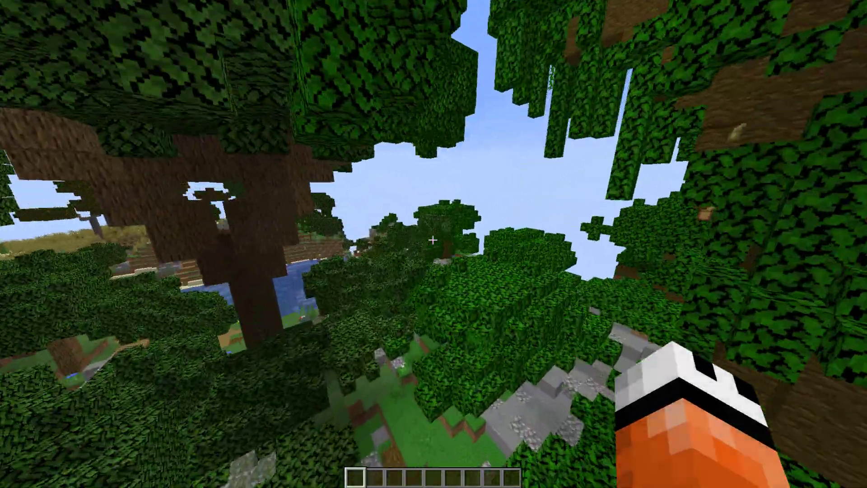
pyautogui.press('w')
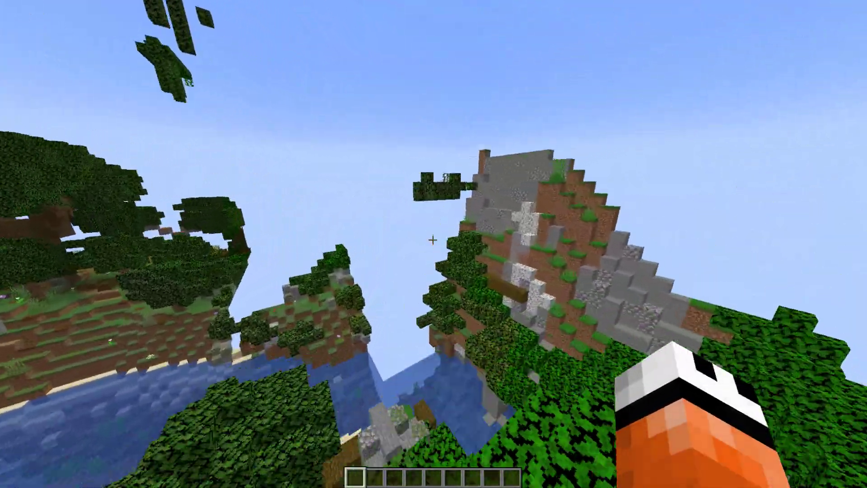
pyautogui.press('w')
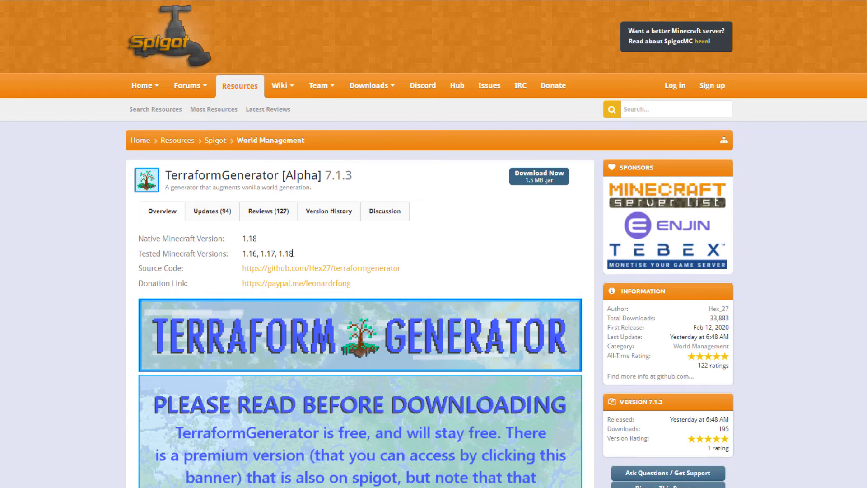
# Copy the Method One YAML block that sets the world's generator to TerraformGenerator from the plugin page's installation instructions.
pyautogui.scroll(-9, 129, 242)
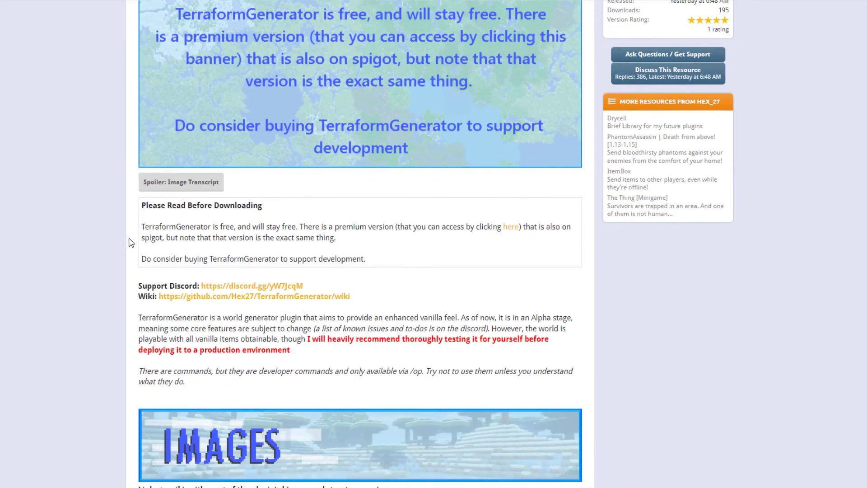
pyautogui.scroll(-1, 131, 243)
pyautogui.scroll(-2, 32, 253)
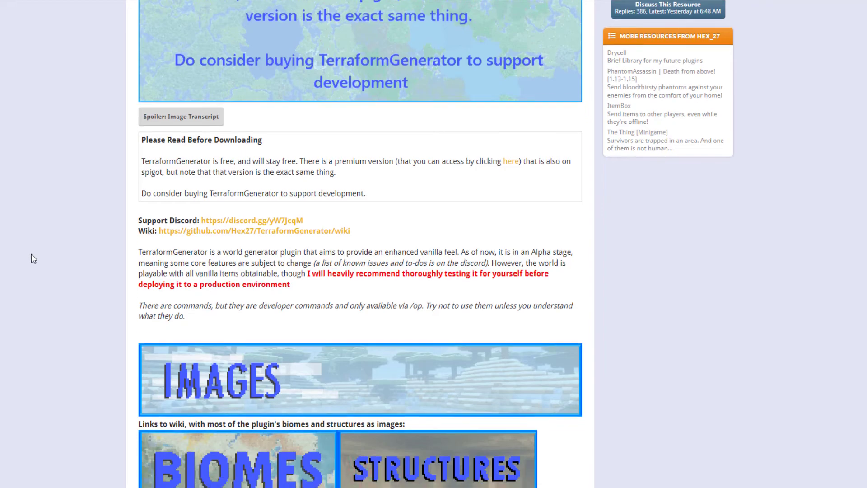
pyautogui.scroll(-12, 33, 259)
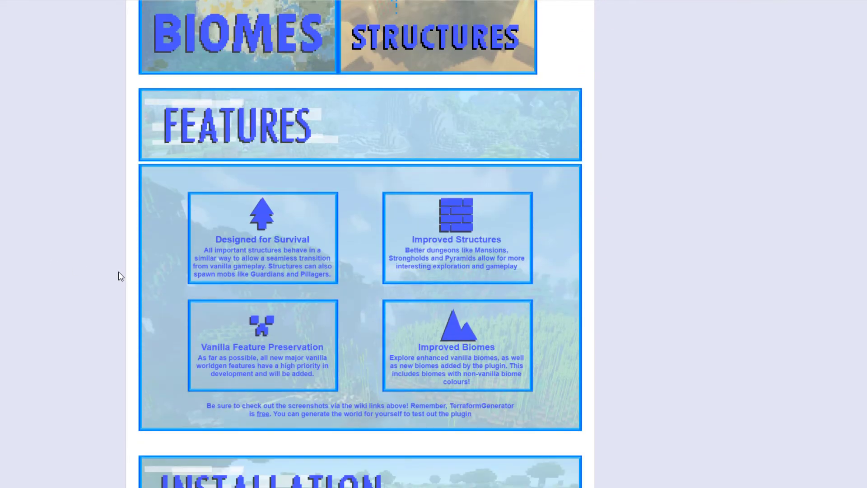
pyautogui.scroll(-6, 226, 276)
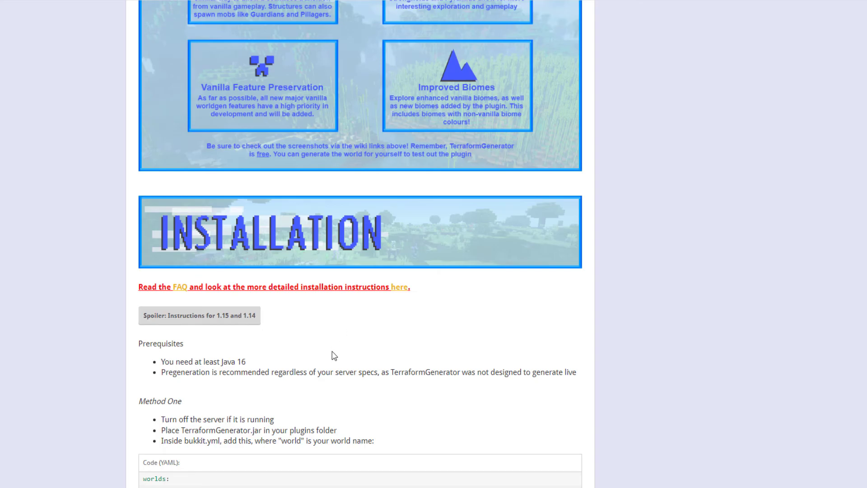
pyautogui.scroll(-3, 333, 356)
pyautogui.doubleClick(282, 351)
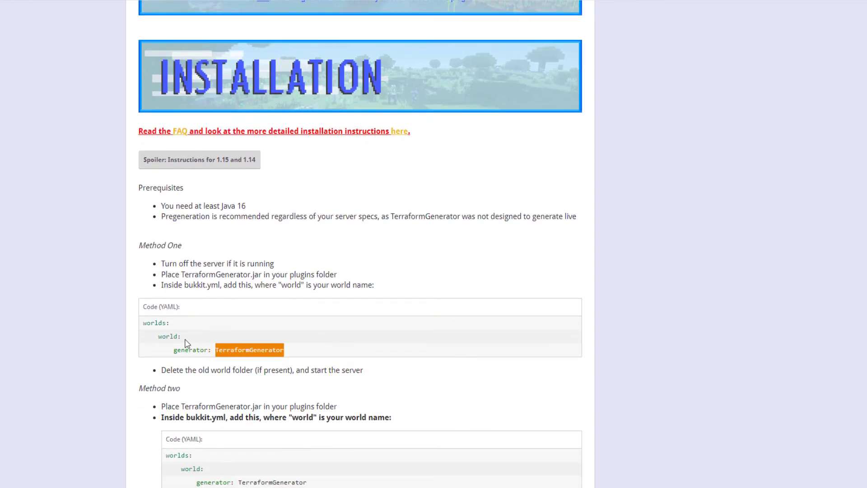
pyautogui.moveTo(187, 343); pyautogui.dragTo(144, 326)
pyautogui.hotkey('ctrl', 'c')
pyautogui.click(96, 306)
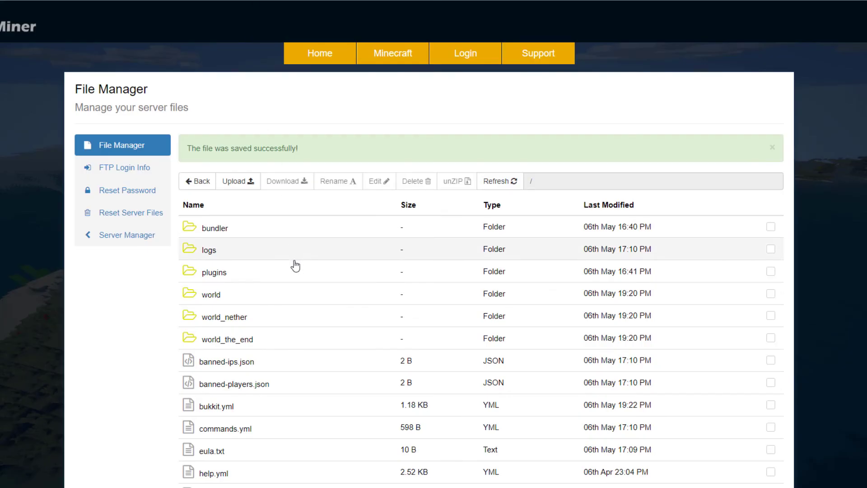
# Open bukkit.yml from the server's root folder and paste the copied worlds block on the empty last line.
pyautogui.doubleClick(283, 410)
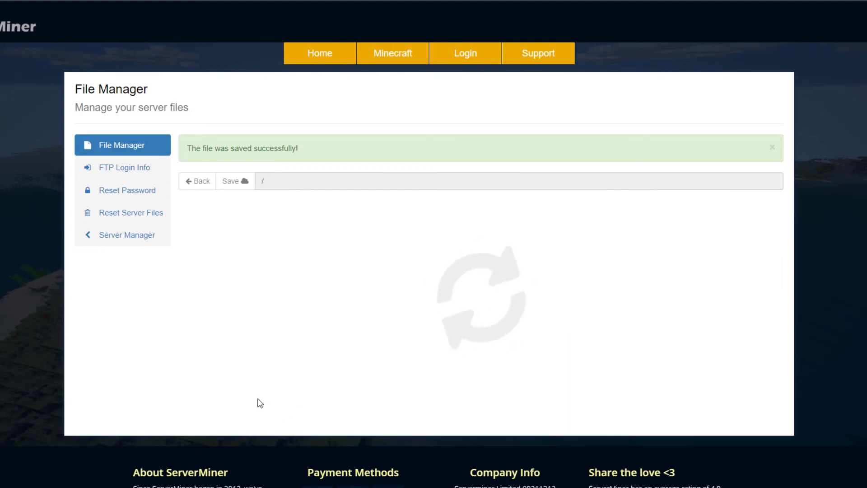
pyautogui.scroll(-5, 235, 282)
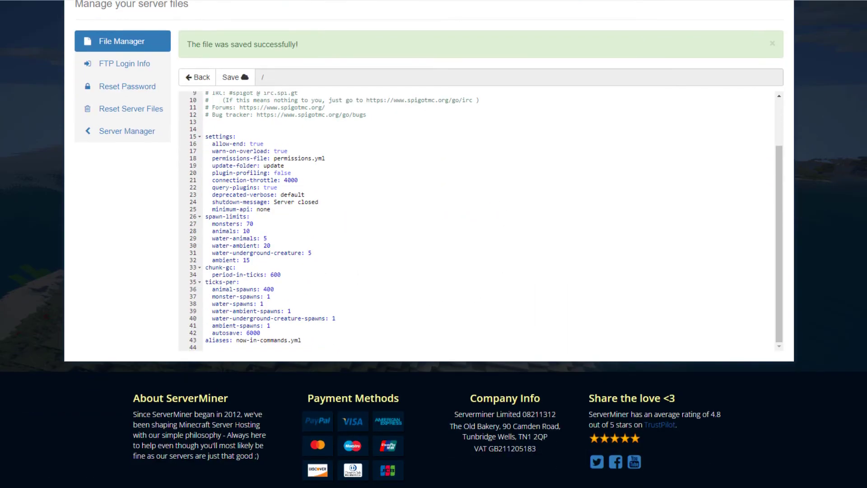
pyautogui.click(329, 346)
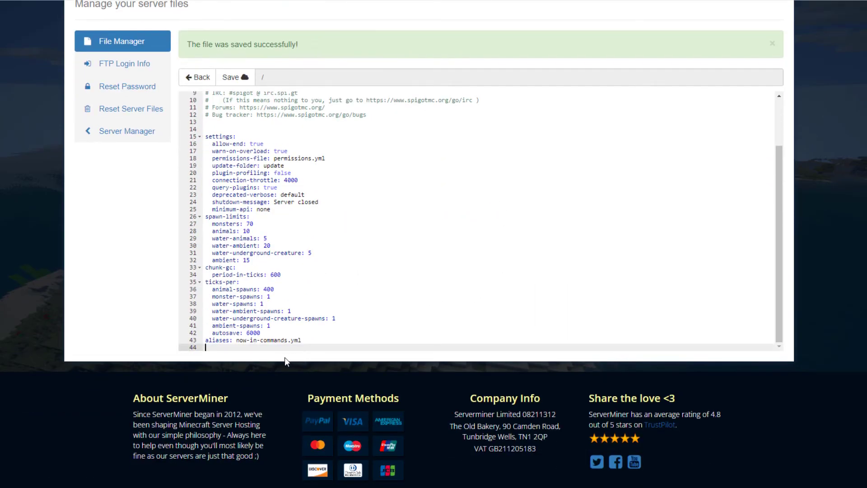
pyautogui.hotkey('ctrl', 'v')
# Check the world name and the TerraformGenerator entry in the pasted block, and save bukkit.yml.
pyautogui.moveTo(231, 335)
pyautogui.mouseDown()
pyautogui.moveTo(210, 336)
pyautogui.moveTo(233, 340)
pyautogui.mouseUp()
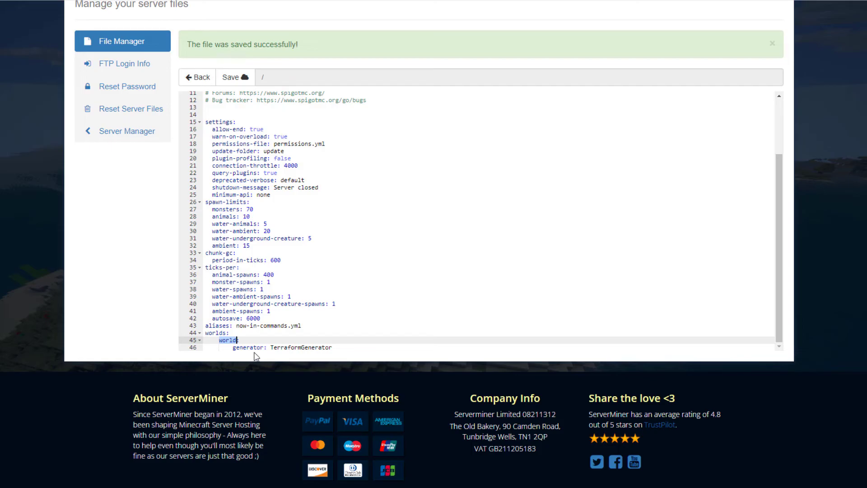
pyautogui.write('m')
pyautogui.moveTo(233, 347); pyautogui.dragTo(339, 356)
pyautogui.click(342, 353)
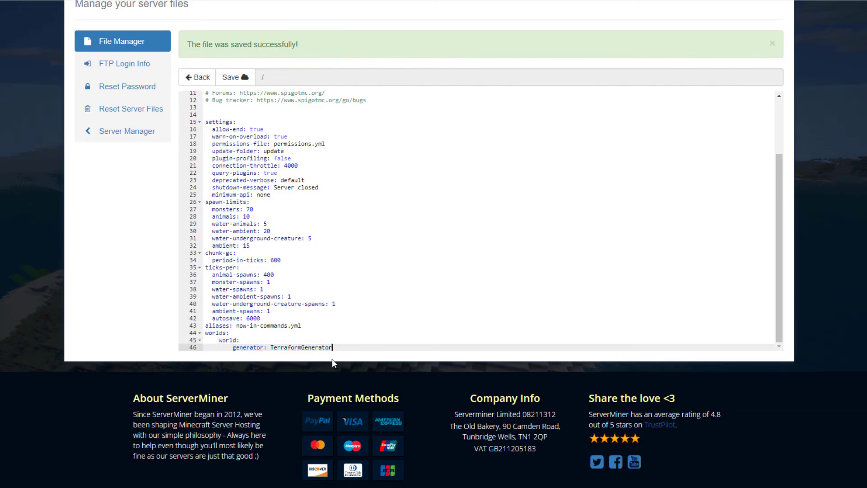
pyautogui.moveTo(333, 349); pyautogui.dragTo(272, 349)
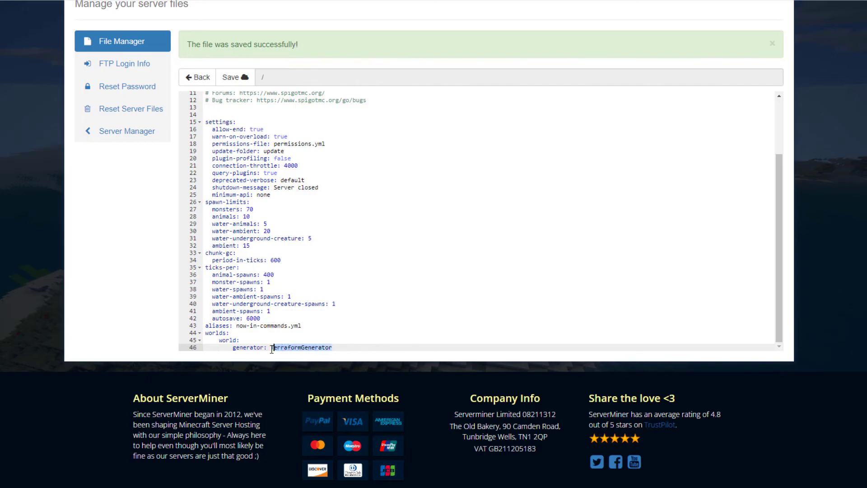
pyautogui.click(337, 350)
pyautogui.click(230, 83)
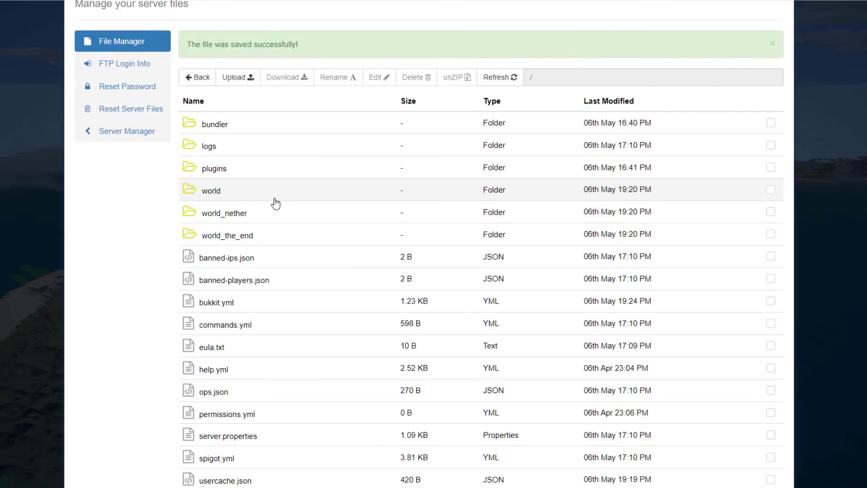
# Delete the old world folder from the server's root folder.
pyautogui.scroll(1, 289, 219)
pyautogui.click(230, 244)
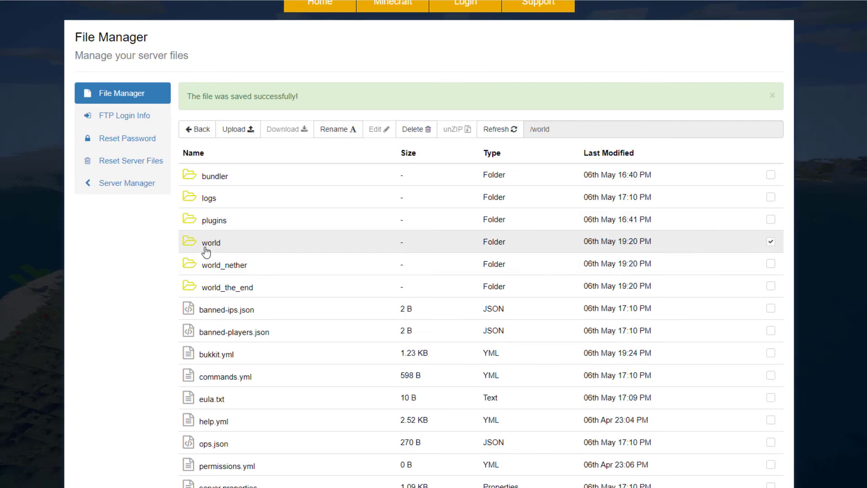
pyautogui.click(415, 129)
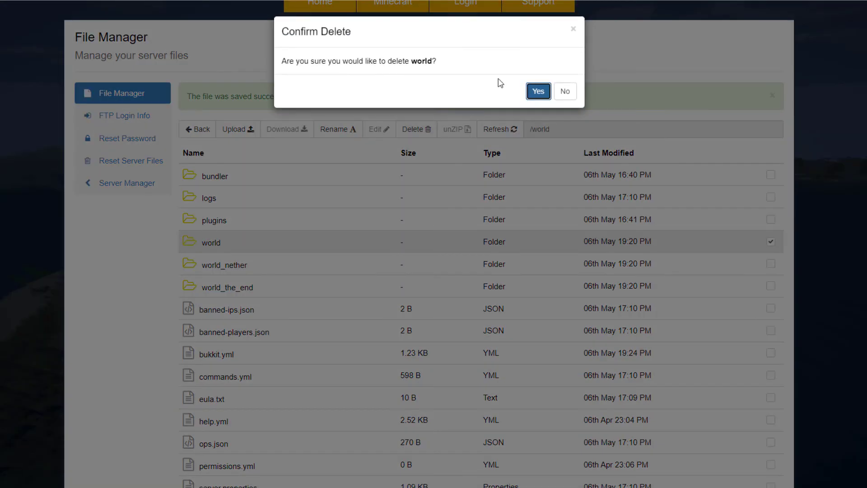
pyautogui.click(538, 91)
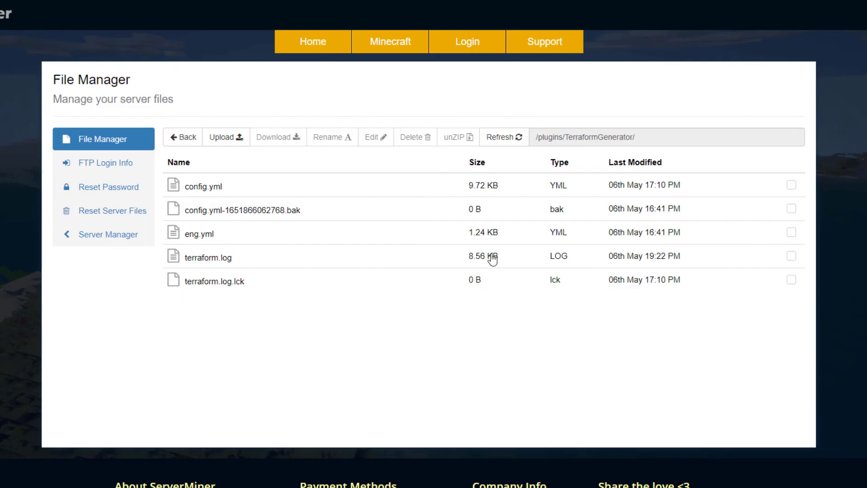
# View the message texts in eng.yml in the TerraformGenerator plugin folder and return to the file list.
pyautogui.doubleClick(246, 242)
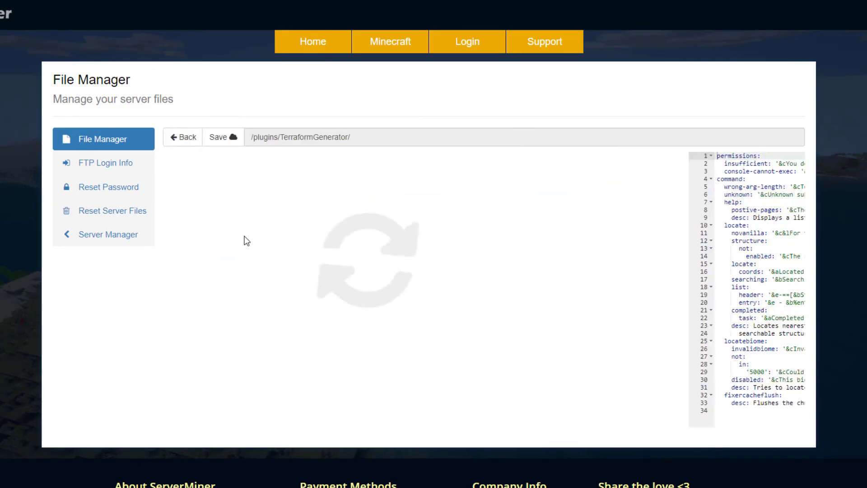
pyautogui.scroll(-1, 364, 342)
pyautogui.scroll(1, 365, 341)
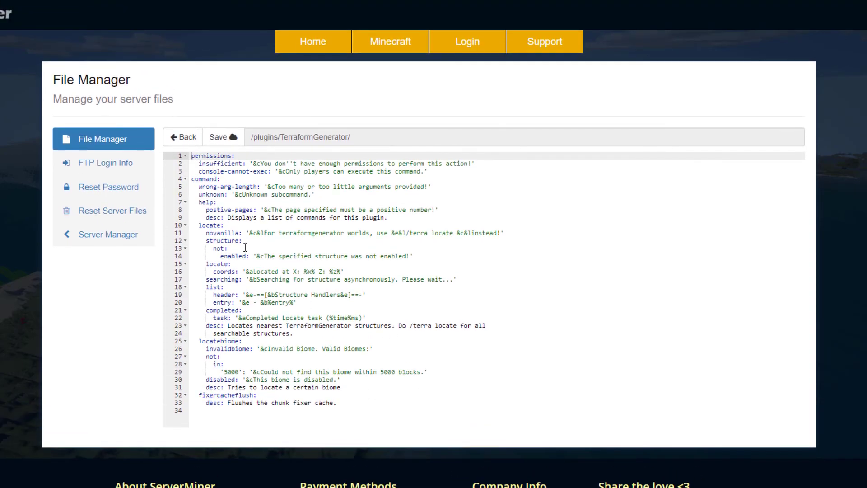
pyautogui.click(188, 140)
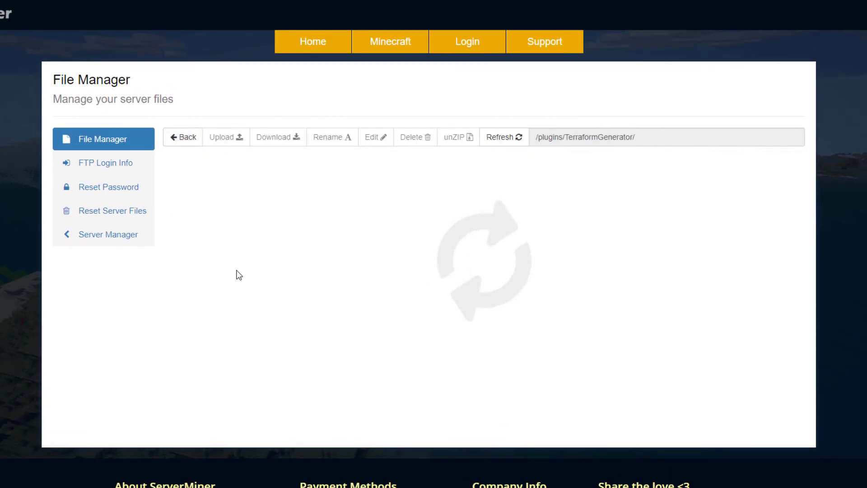
# Open the configuration file in the TerraformGenerator plugin folder and examine the cave cluster size and separation settings under biome.
pyautogui.click(273, 187)
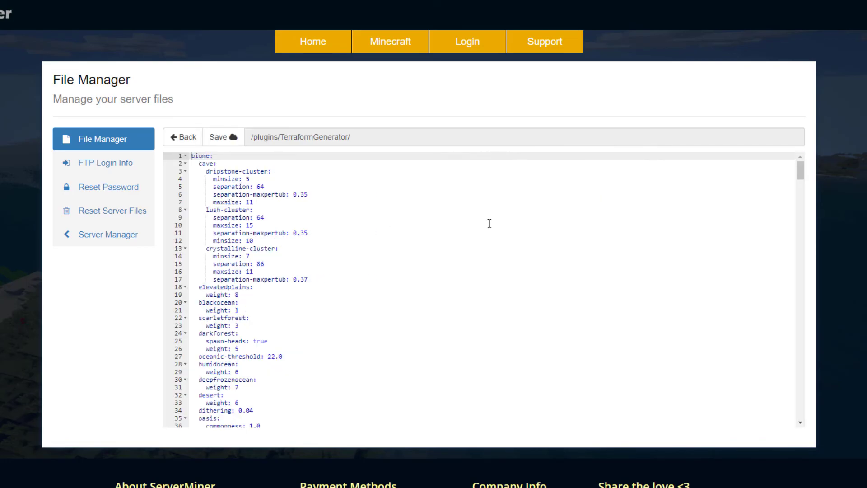
pyautogui.moveTo(800, 171); pyautogui.dragTo(747, 134)
pyautogui.moveTo(198, 165); pyautogui.dragTo(214, 163)
pyautogui.click(215, 180)
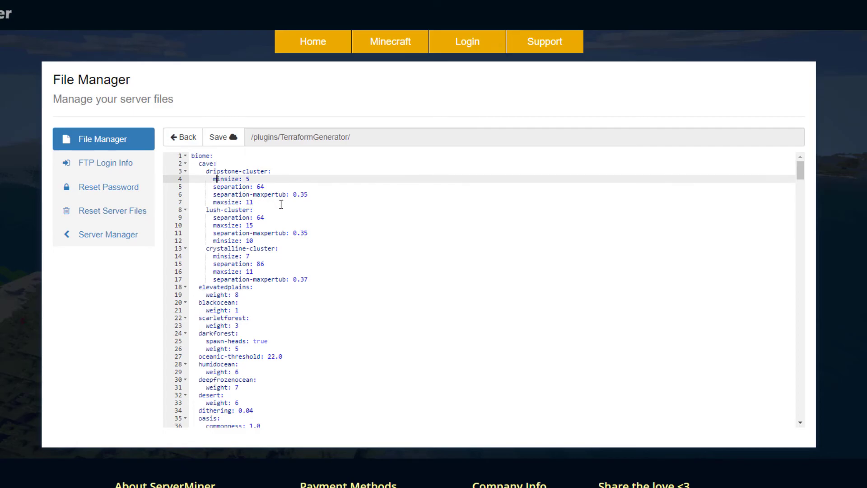
pyautogui.moveTo(278, 187); pyautogui.dragTo(228, 187)
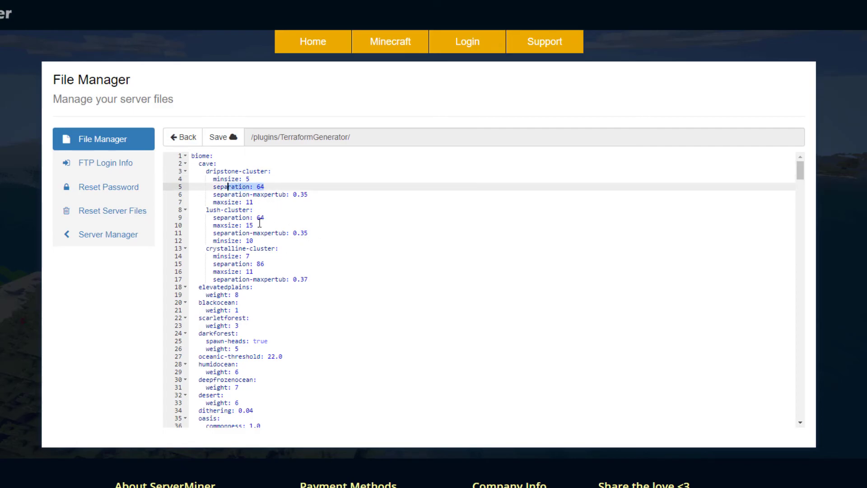
pyautogui.click(290, 217)
# Review the biome weights and defaults in the configuration file, down to the badlands plateaus settings.
pyautogui.scroll(-4, 292, 235)
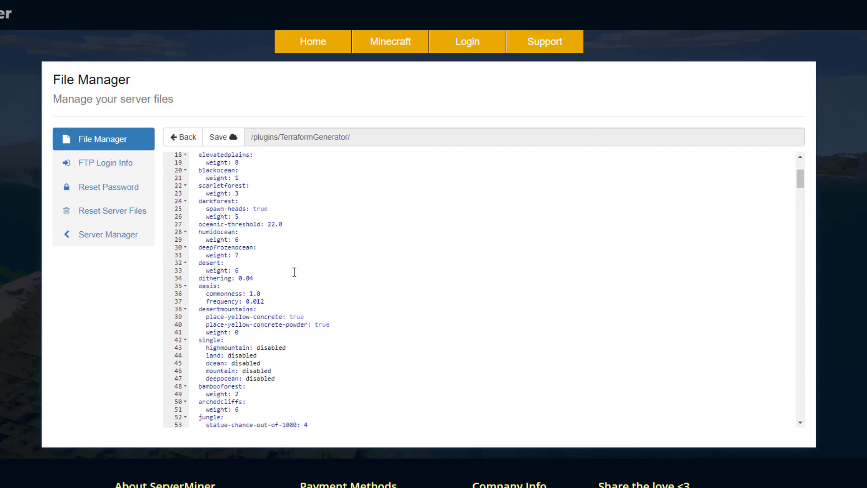
pyautogui.scroll(-3, 261, 297)
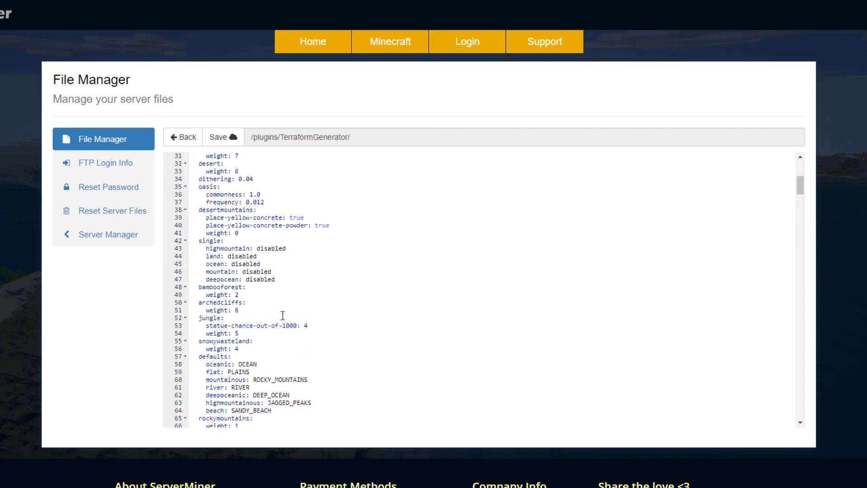
pyautogui.scroll(-3, 235, 323)
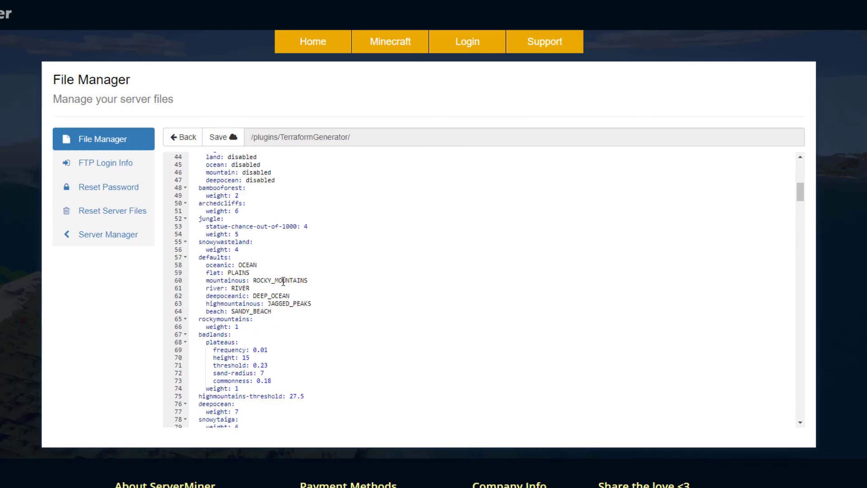
pyautogui.scroll(-1, 310, 307)
pyautogui.scroll(-1, 286, 313)
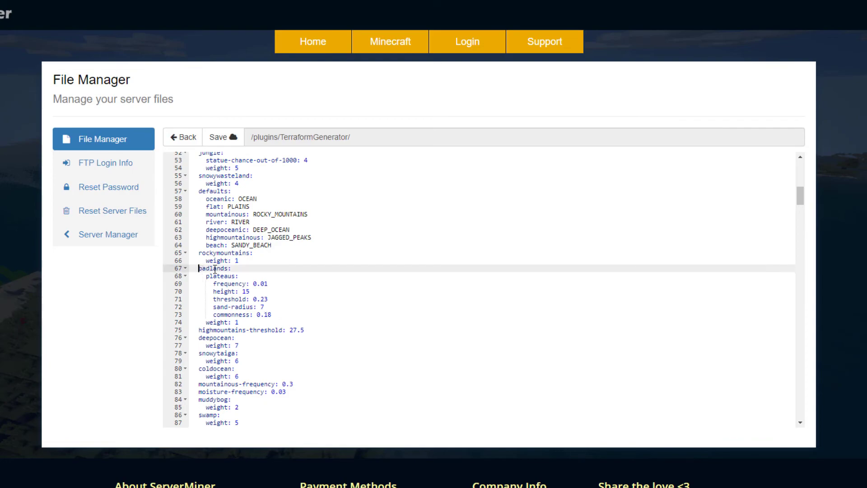
pyautogui.doubleClick(225, 269)
pyautogui.moveTo(213, 284)
pyautogui.mouseDown()
pyautogui.moveTo(269, 284)
pyautogui.moveTo(225, 299)
pyautogui.moveTo(228, 323)
pyautogui.moveTo(207, 315)
pyautogui.moveTo(206, 276)
pyautogui.mouseUp()
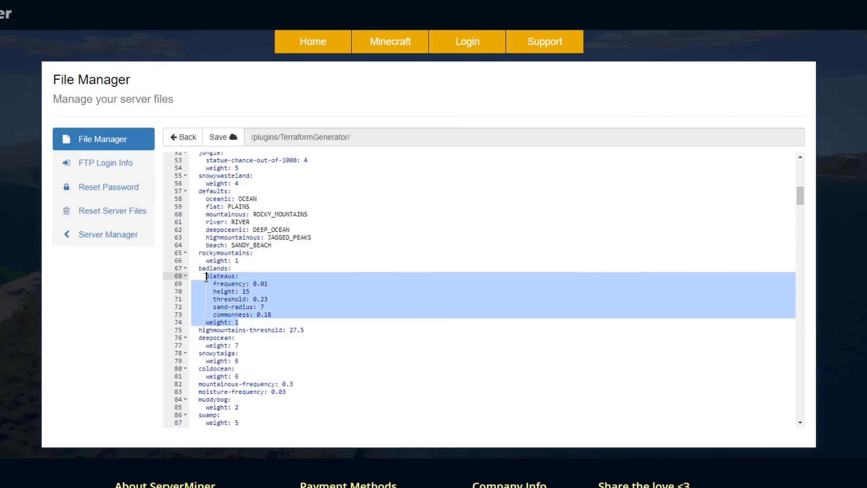
pyautogui.click(232, 306)
pyautogui.scroll(-1, 243, 319)
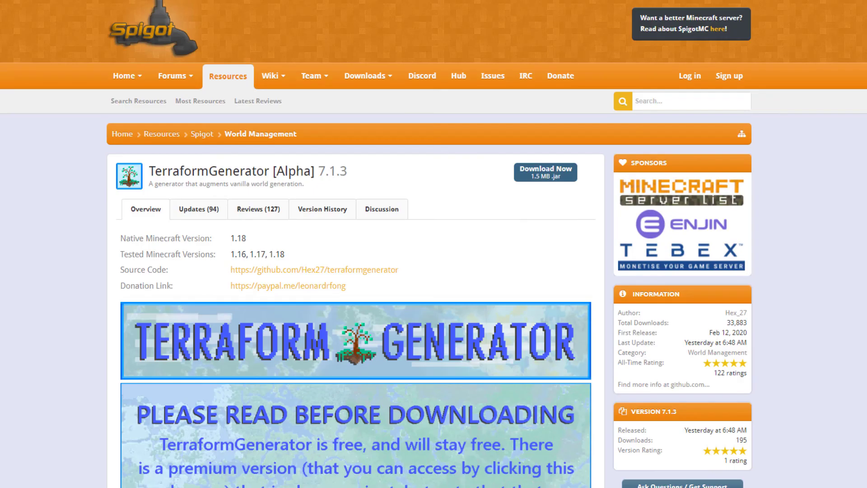
# Switch to TerraformGenerator's Spigot page, open its GitHub wiki and read the heightmap.core-frequency description on the Configuration page.
pyautogui.scroll(-8, 104, 267)
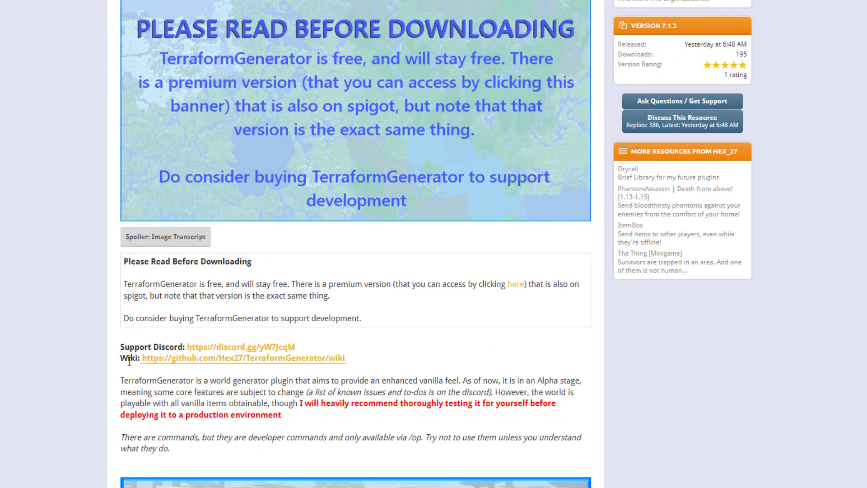
pyautogui.click(151, 358)
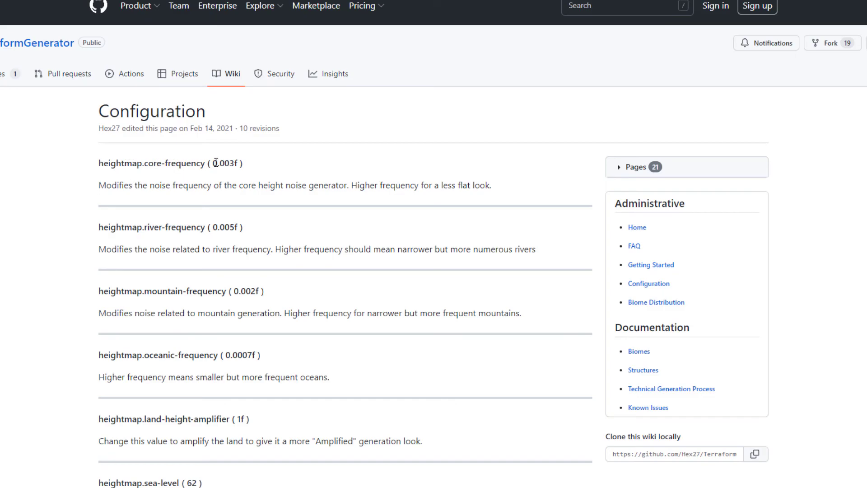
pyautogui.moveTo(216, 163); pyautogui.dragTo(236, 164)
pyautogui.moveTo(133, 185); pyautogui.dragTo(296, 188)
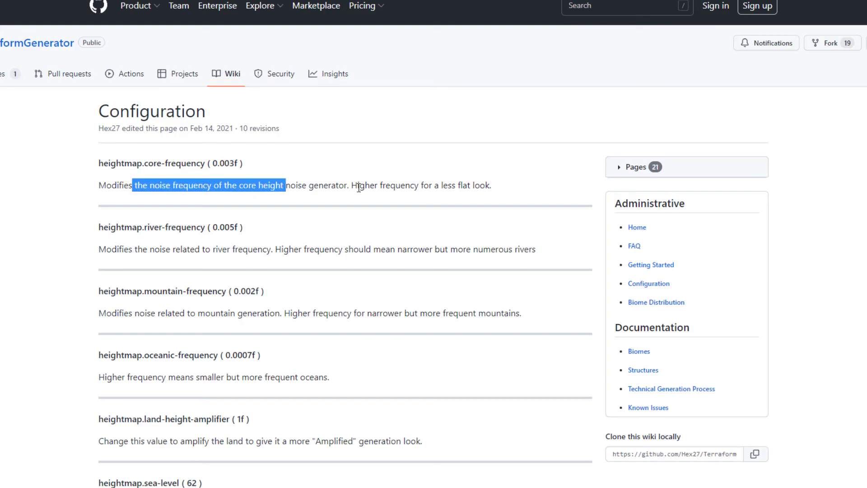
pyautogui.moveTo(349, 186); pyautogui.dragTo(446, 198)
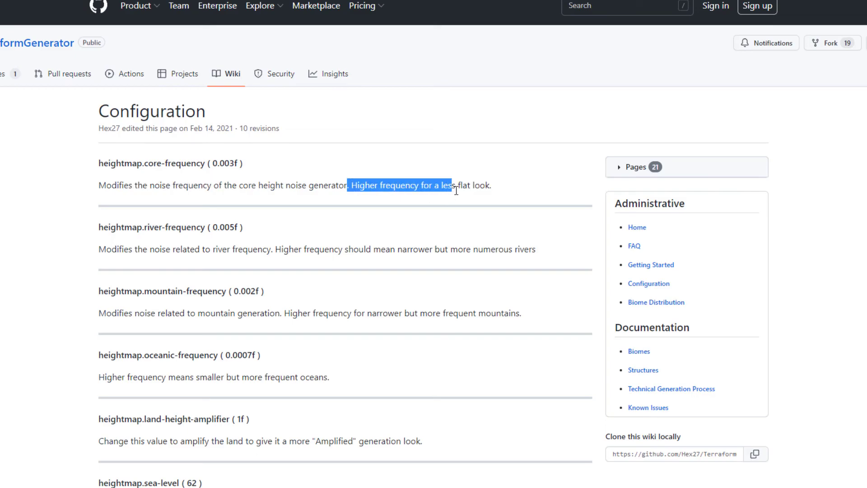
pyautogui.moveTo(456, 191); pyautogui.dragTo(466, 189)
pyautogui.click(477, 198)
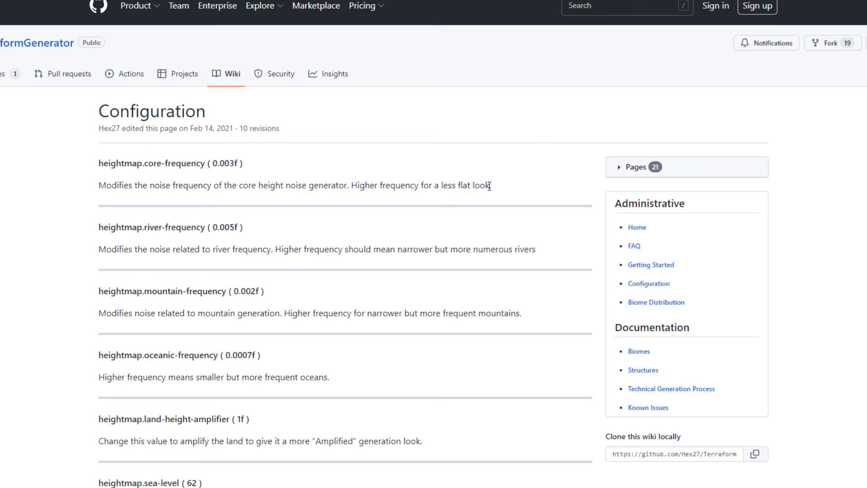
# Read the explanation of biome.dithering further down the wiki's Configuration page.
pyautogui.scroll(-10, 390, 242)
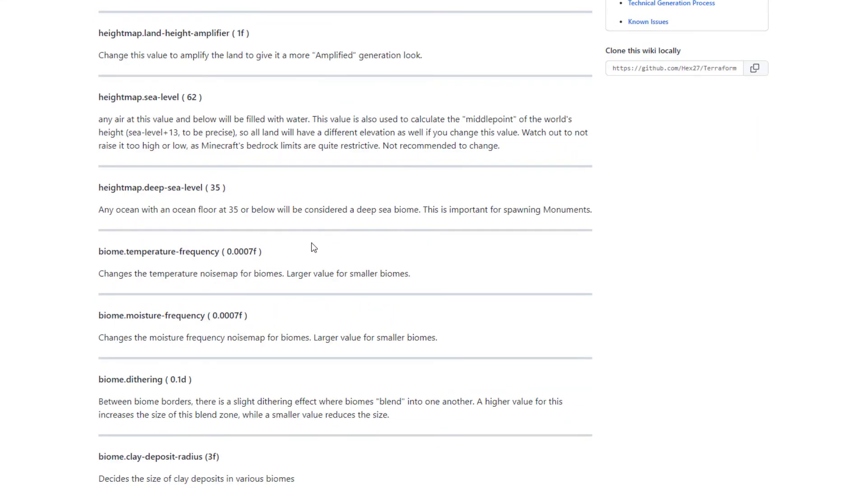
pyautogui.scroll(-2, 248, 288)
pyautogui.scroll(-1, 194, 251)
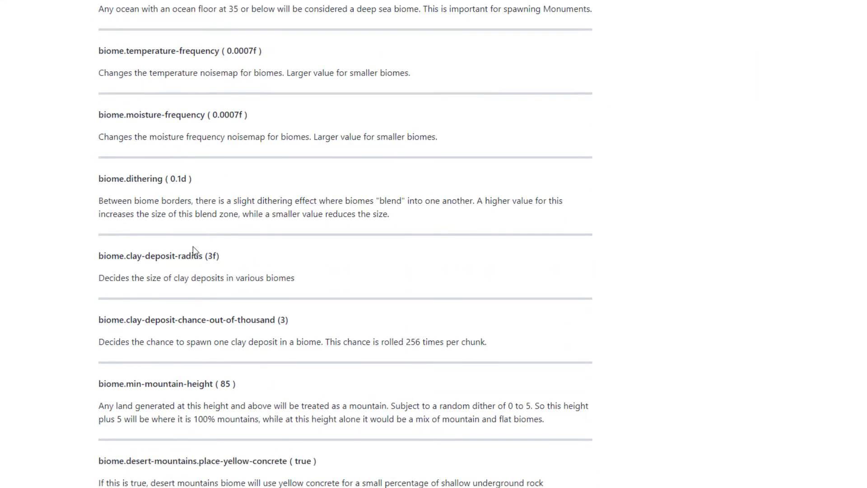
pyautogui.moveTo(99, 160); pyautogui.dragTo(157, 169)
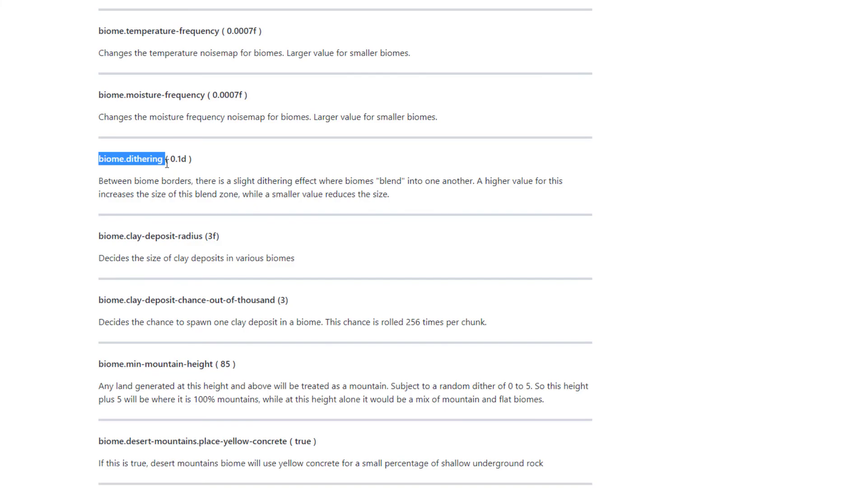
pyautogui.click(148, 183)
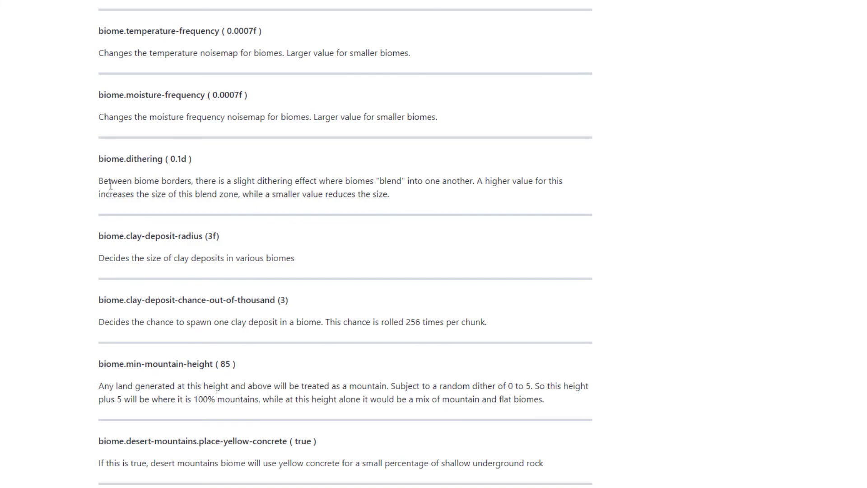
pyautogui.moveTo(134, 182); pyautogui.dragTo(397, 181)
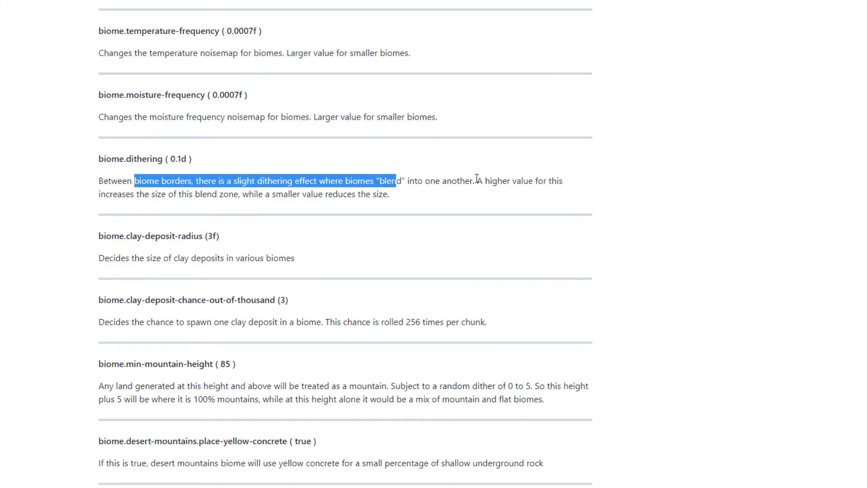
pyautogui.moveTo(126, 194); pyautogui.dragTo(386, 194)
pyautogui.click(384, 194)
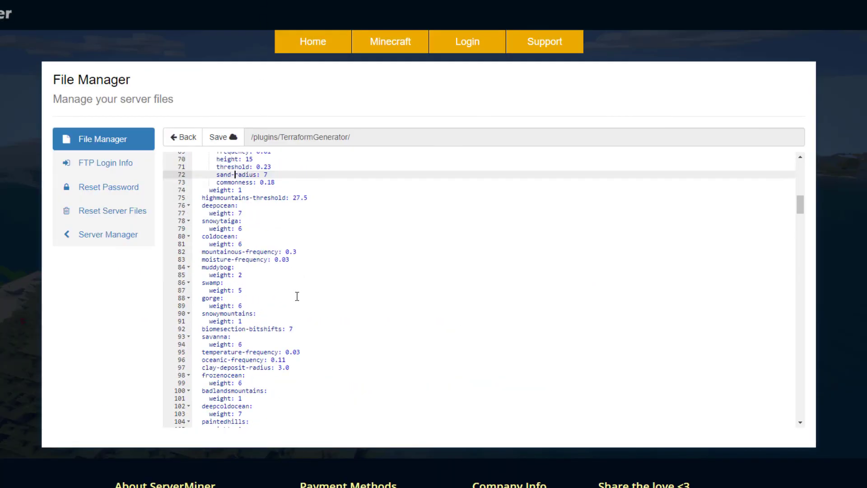
# Switch back to the configuration file in the File Manager and compare the deepblackocean and plains biome weights.
pyautogui.scroll(-1, 297, 295)
pyautogui.click(295, 305)
pyautogui.scroll(-1, 295, 306)
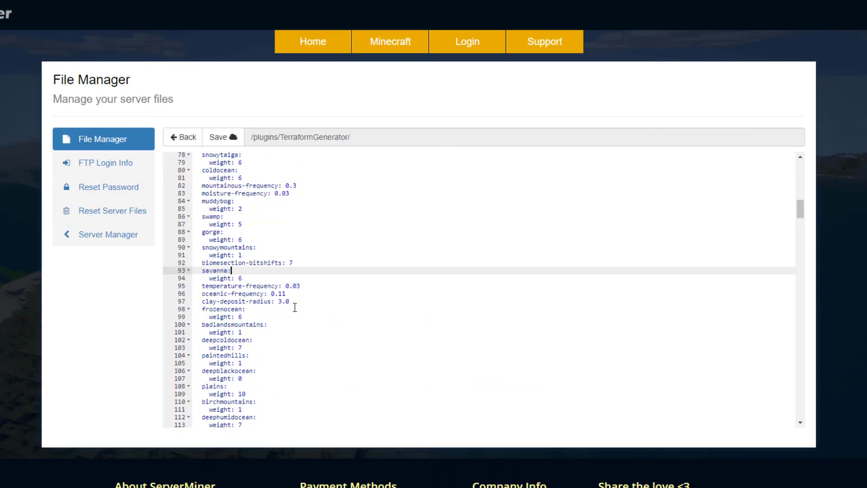
pyautogui.scroll(-3, 250, 325)
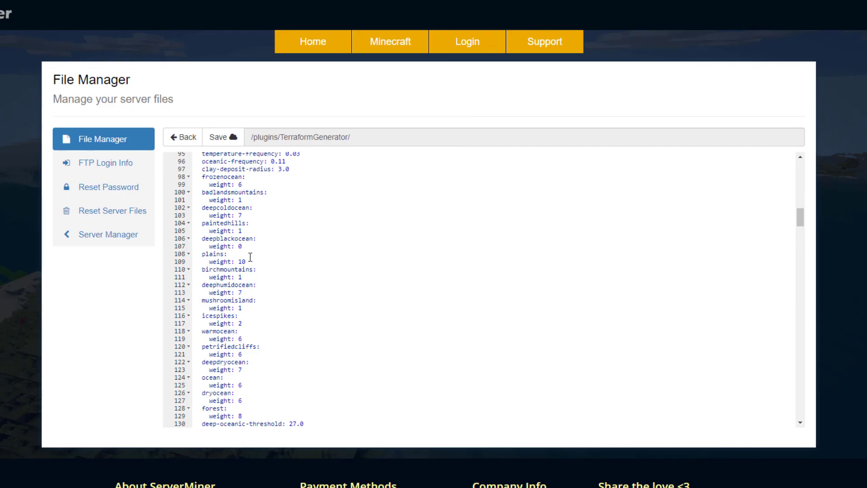
pyautogui.moveTo(251, 261); pyautogui.dragTo(189, 239)
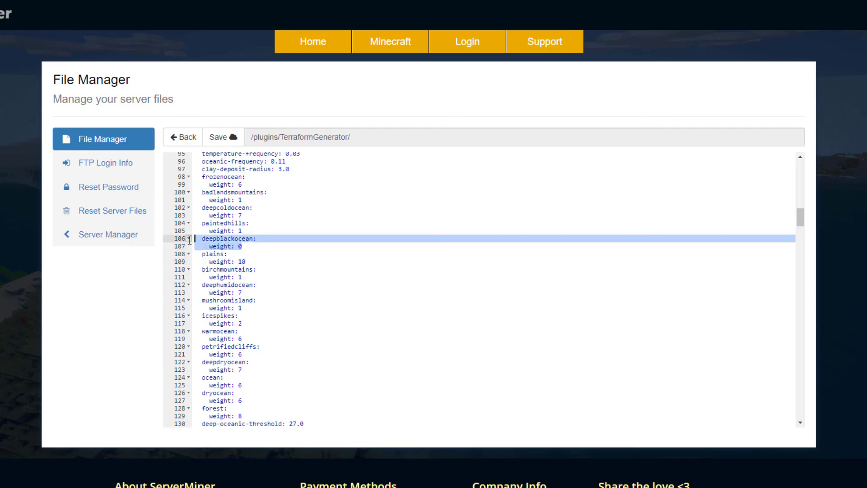
pyautogui.click(245, 246)
pyautogui.scroll(-3, 249, 258)
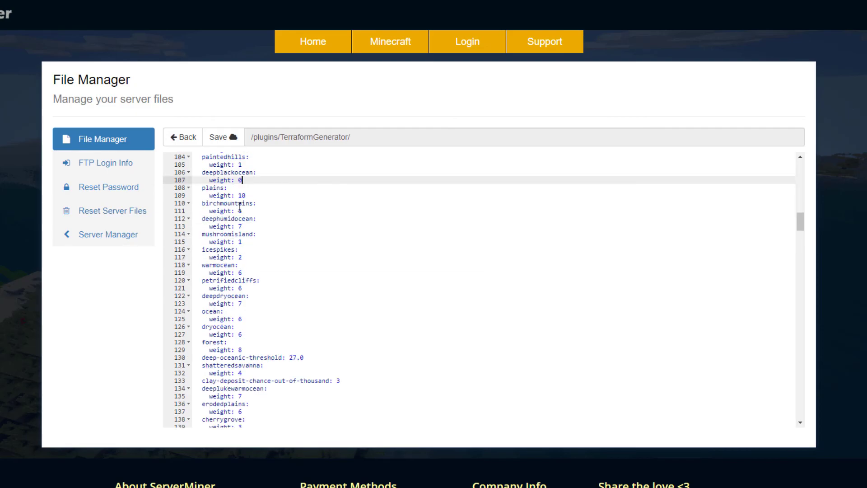
pyautogui.moveTo(247, 195); pyautogui.dragTo(195, 188)
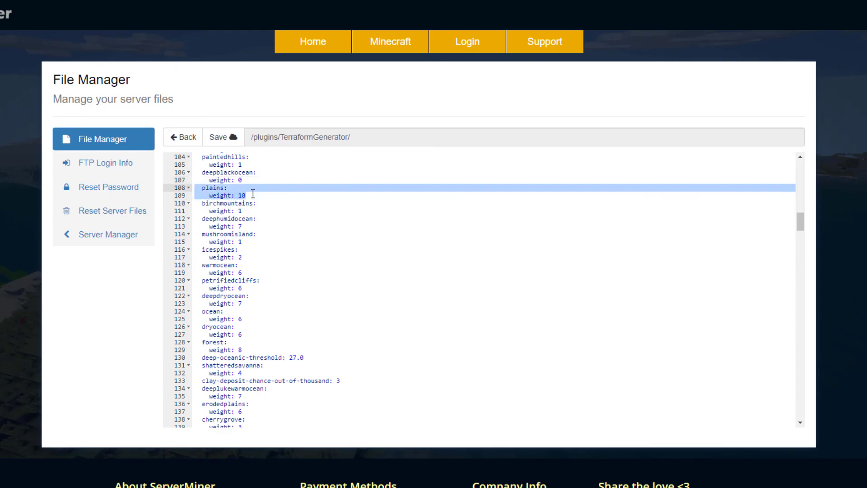
pyautogui.click(286, 300)
# Look through the misc and climate settings and the herd size and chance values under animals.
pyautogui.scroll(-10, 286, 300)
pyautogui.scroll(-7, 285, 302)
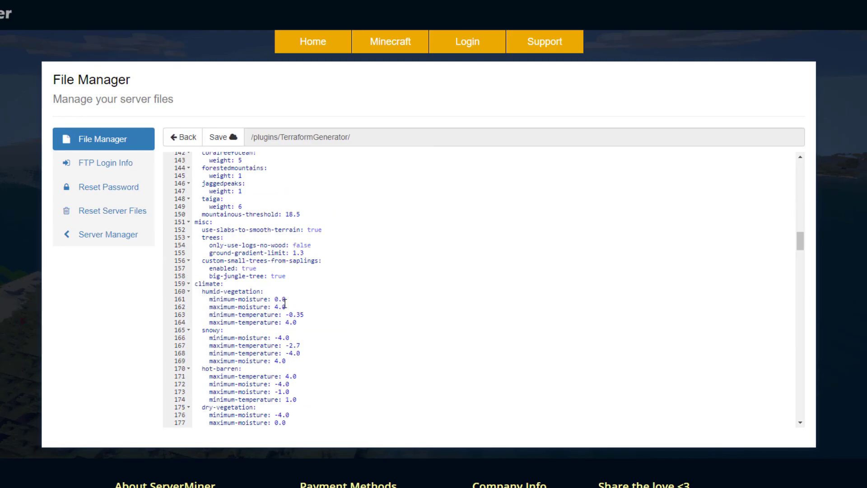
pyautogui.scroll(2, 278, 297)
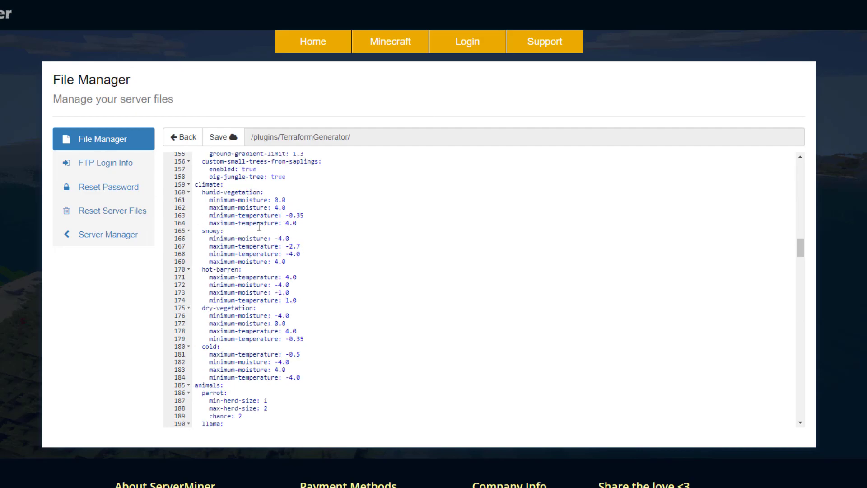
pyautogui.scroll(-1, 261, 288)
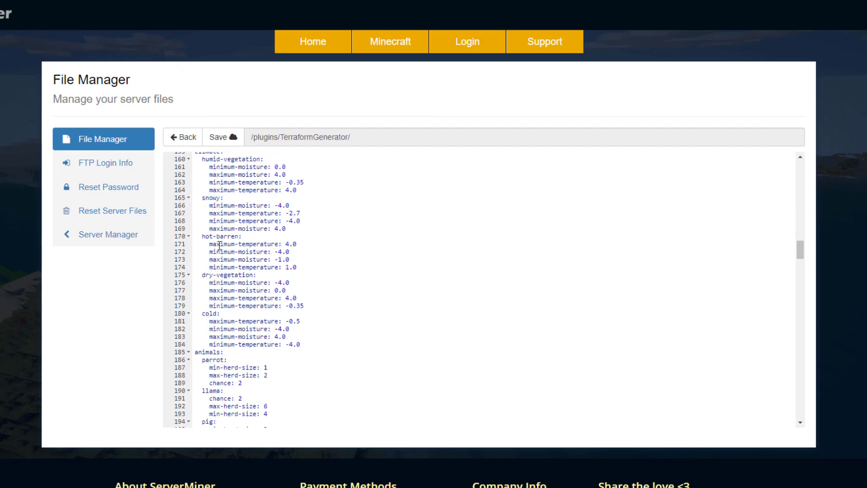
pyautogui.scroll(-4, 258, 291)
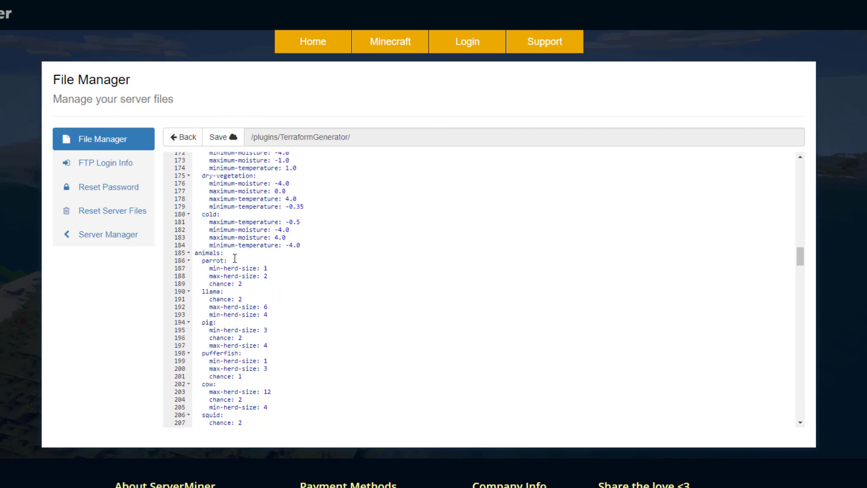
pyautogui.scroll(-1, 229, 277)
pyautogui.scroll(-2, 250, 264)
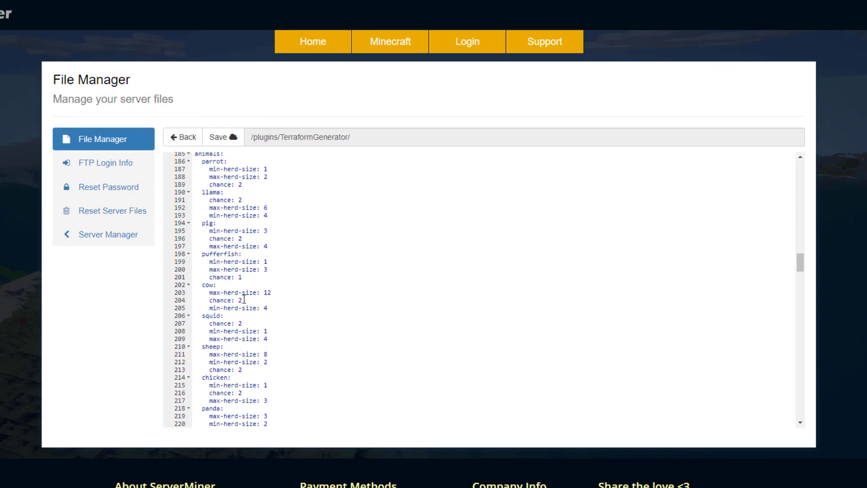
# Examine the structures section, checking the spawnratio and count-per-megachunk settings of buriedtreasure.
pyautogui.scroll(-2, 275, 285)
pyautogui.scroll(-17, 275, 286)
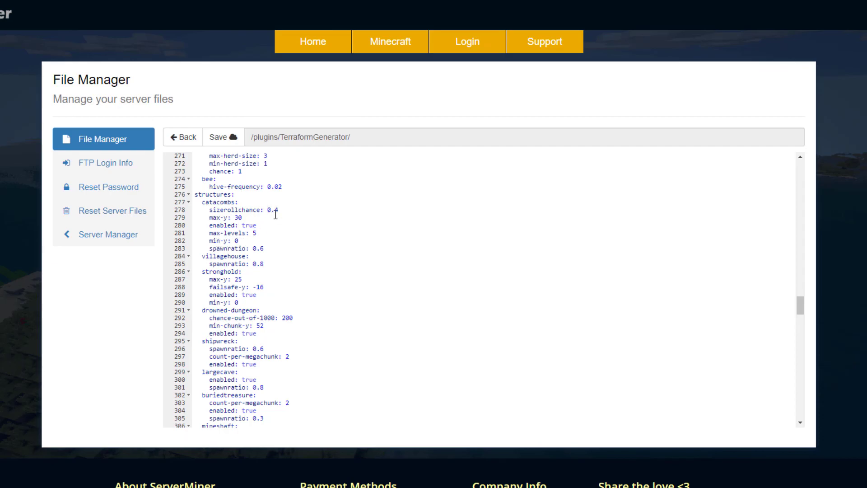
pyautogui.scroll(-4, 232, 341)
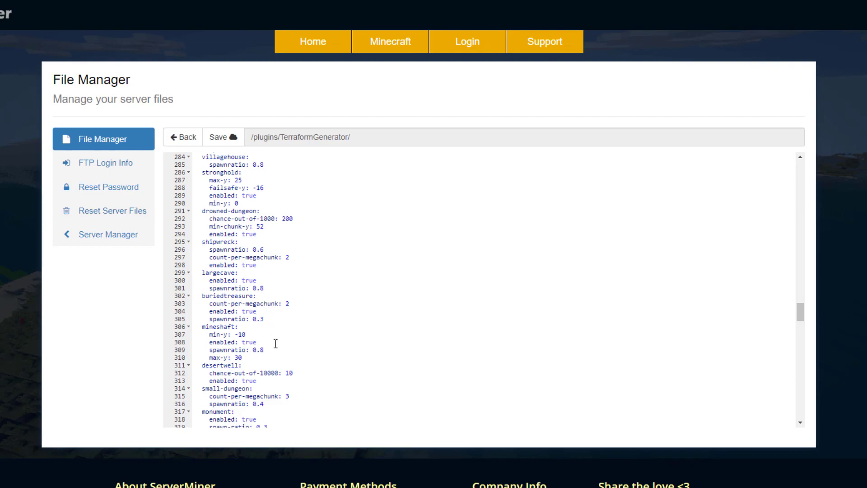
pyautogui.moveTo(267, 319); pyautogui.dragTo(253, 320)
pyautogui.click(276, 336)
pyautogui.moveTo(299, 304); pyautogui.dragTo(206, 304)
pyautogui.click(364, 333)
# Look through the remaining structures entries and examine the diamond spawn height and vein settings in the ore section.
pyautogui.scroll(-15, 343, 336)
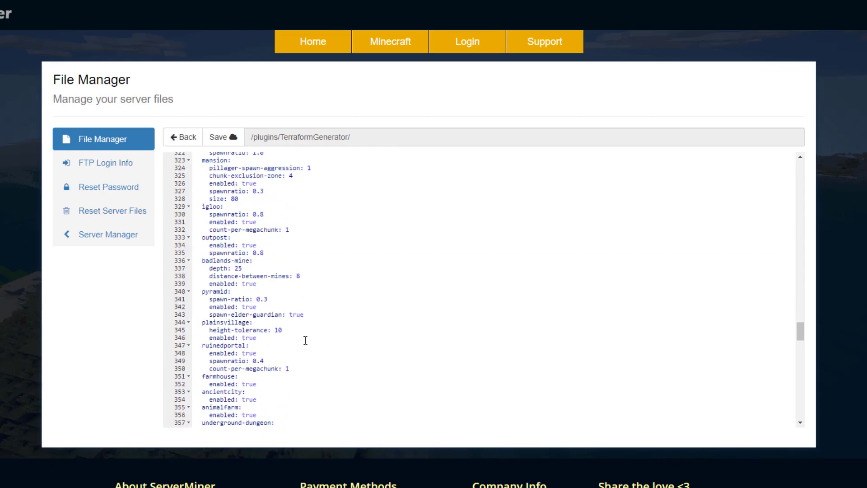
pyautogui.scroll(-5, 288, 352)
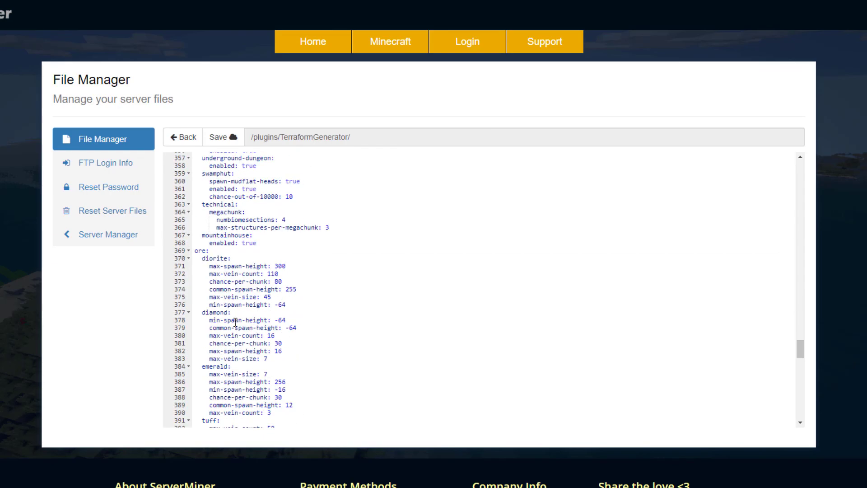
pyautogui.scroll(-1, 235, 322)
pyautogui.scroll(-1, 291, 254)
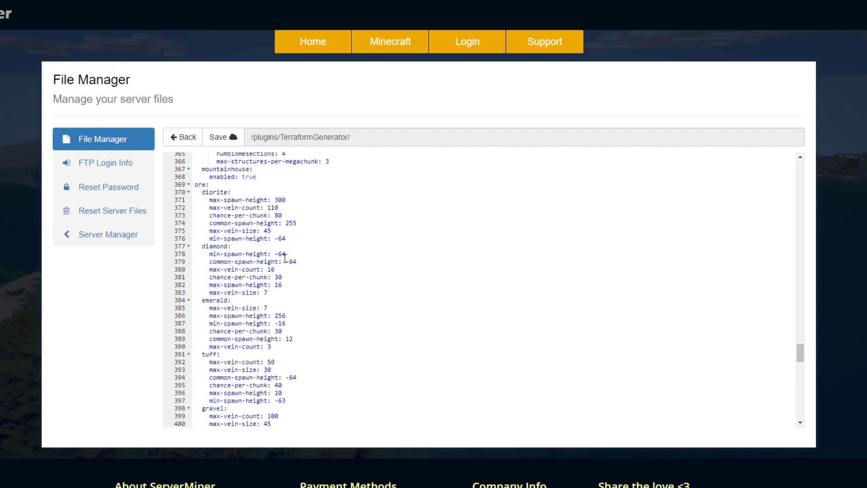
# Examine the diamond entry's min-spawn-height, max-vein-count, chance-per-chunk, max-spawn-height and max-vein-size settings.
pyautogui.scroll(-1, 285, 258)
pyautogui.moveTo(209, 223); pyautogui.dragTo(279, 222)
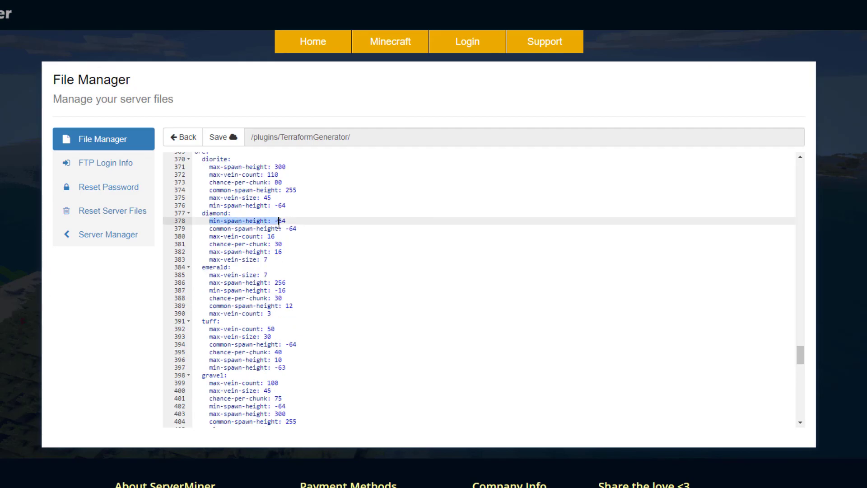
pyautogui.moveTo(206, 237); pyautogui.dragTo(217, 260)
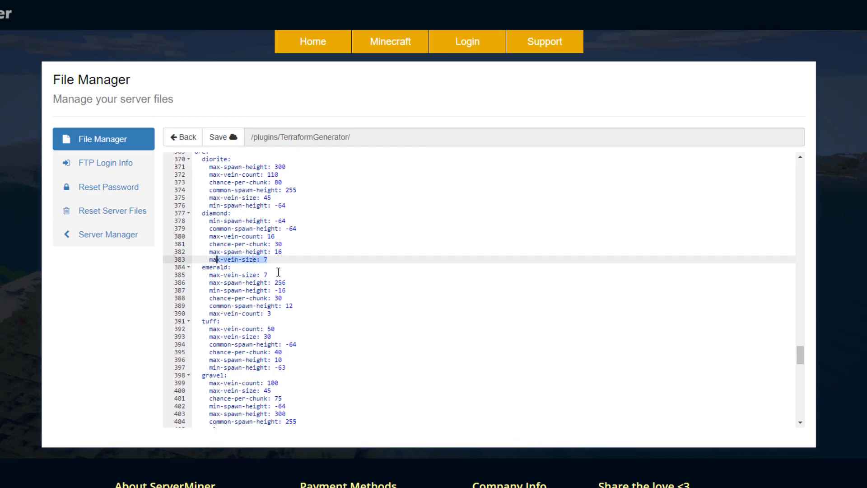
pyautogui.click(279, 274)
# Look through the remaining ore and dev-stuff settings and examine the big-tree options in the trees section.
pyautogui.scroll(-15, 267, 298)
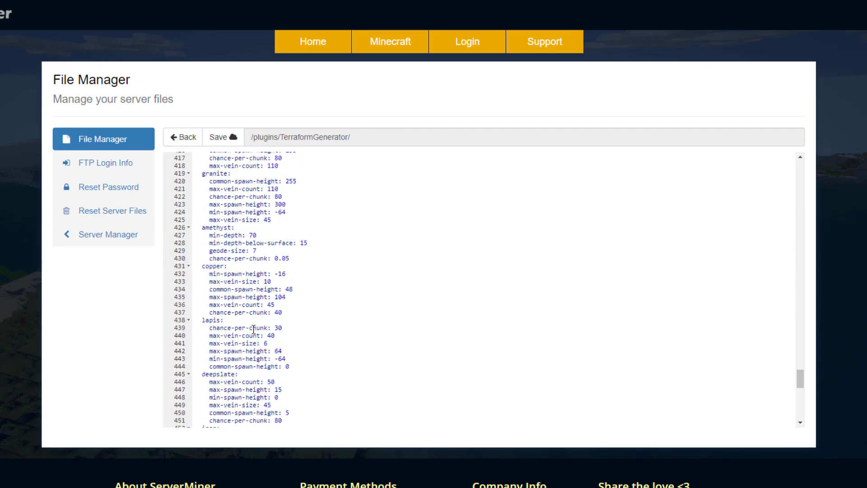
pyautogui.scroll(-18, 254, 329)
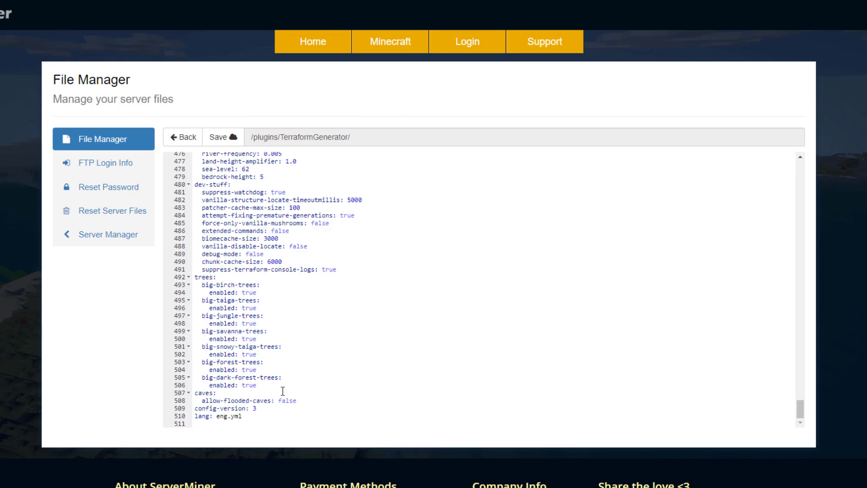
pyautogui.moveTo(282, 391); pyautogui.dragTo(195, 277)
pyautogui.click(306, 316)
pyautogui.scroll(-1, 305, 349)
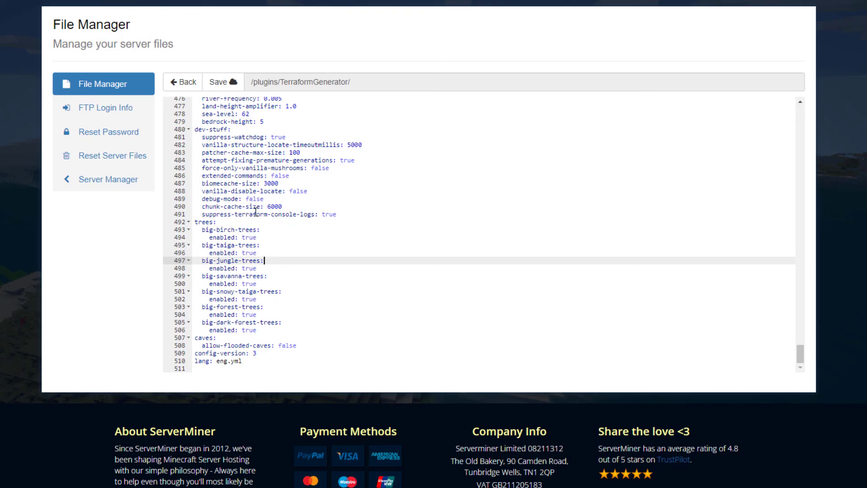
# Examine the caves section with allow-flooded-caves and the config-version and lang entries at the end of the file.
pyautogui.moveTo(264, 360); pyautogui.dragTo(196, 338)
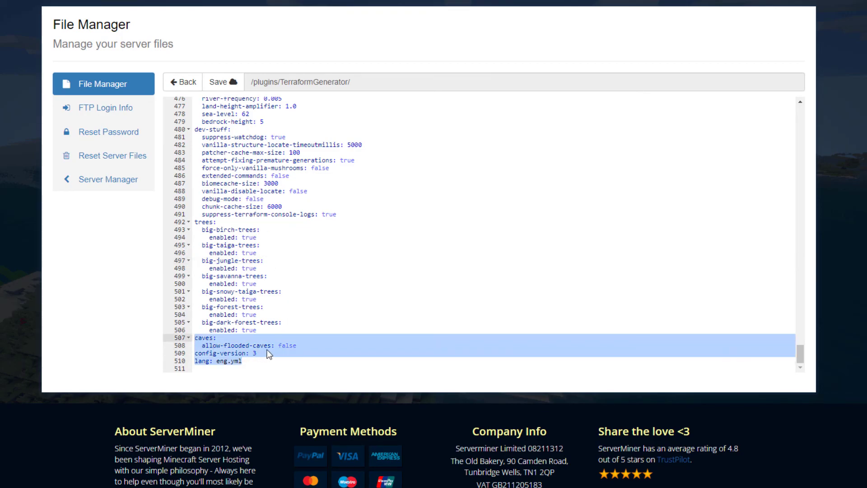
pyautogui.click(290, 347)
pyautogui.moveTo(256, 354); pyautogui.dragTo(199, 361)
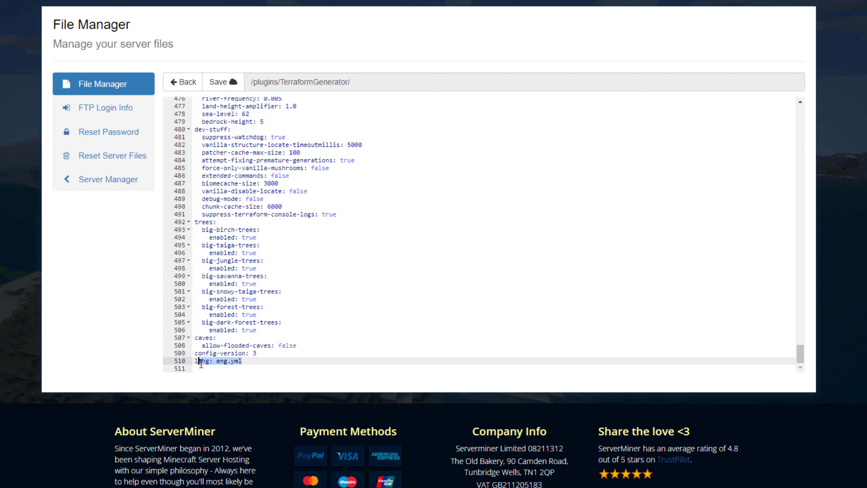
pyautogui.click(229, 365)
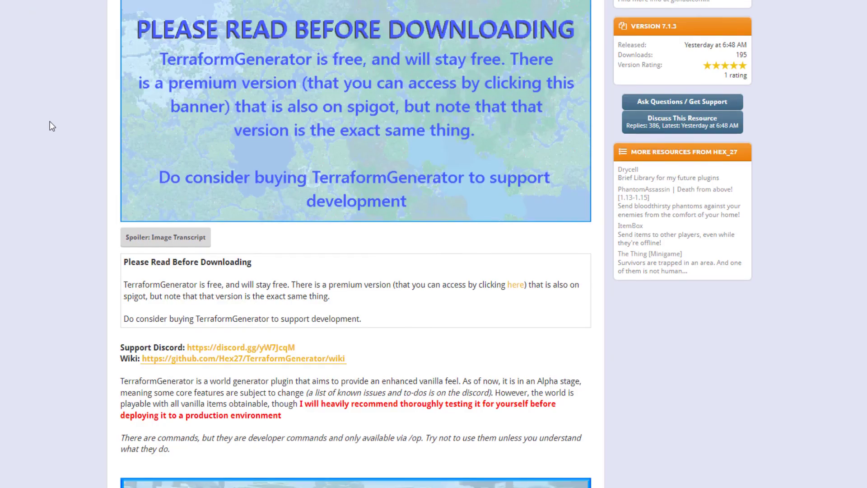
# Switch to the TerraformGenerator resource page on Spigot and view its heading and version information.
pyautogui.scroll(8, 43, 131)
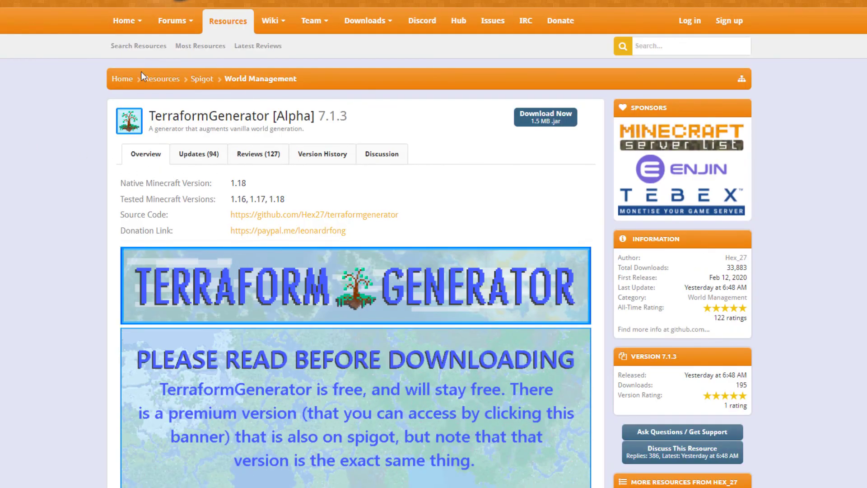